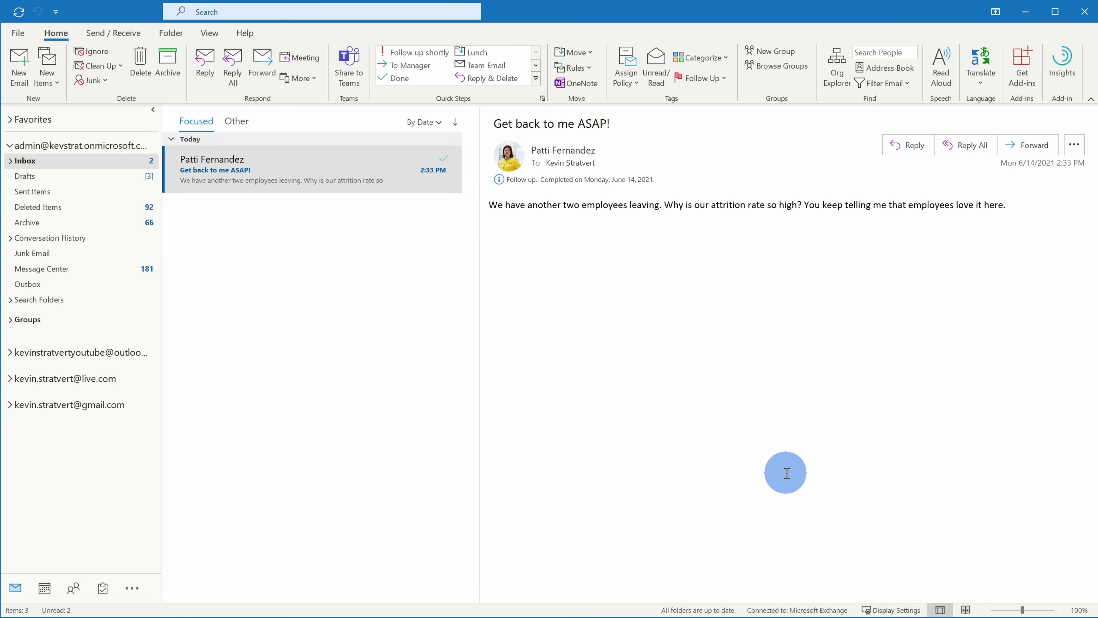
Create a rule from the 'Get back to me ASAP!' message that matches all mail from its sender
{"action": "left_click", "coordinate": [320, 167]}
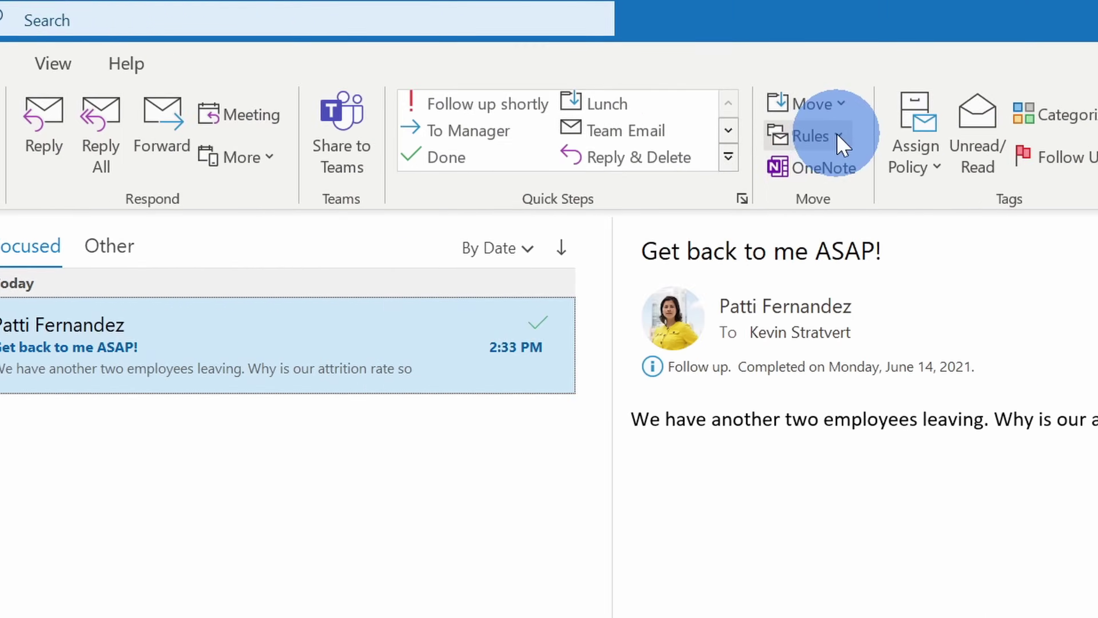
{"action": "left_click", "coordinate": [839, 141]}
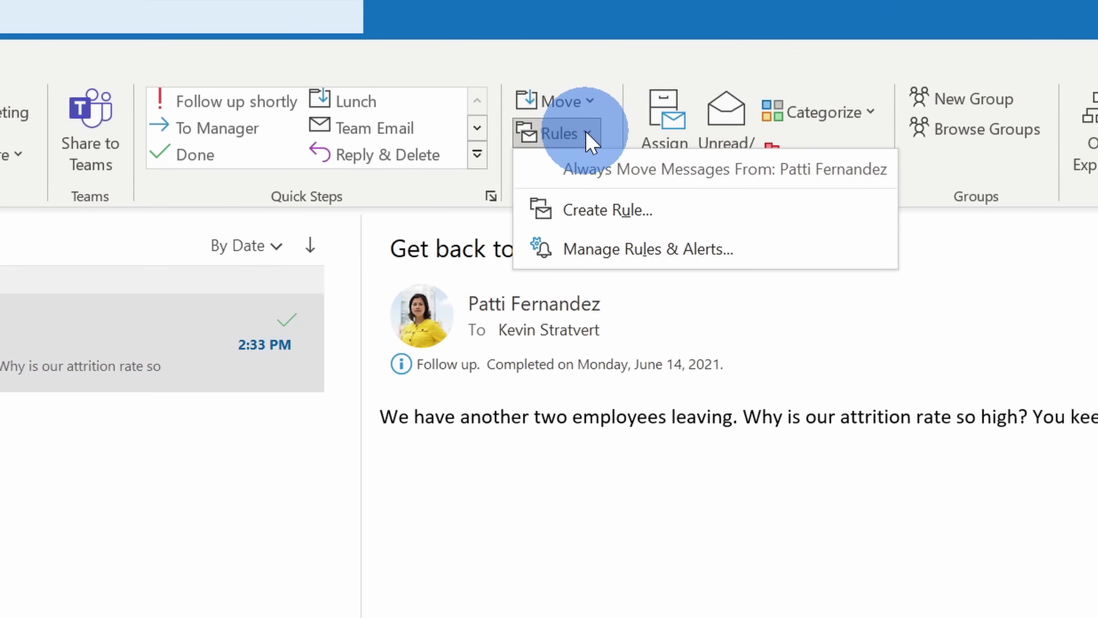
{"action": "left_click", "coordinate": [676, 223]}
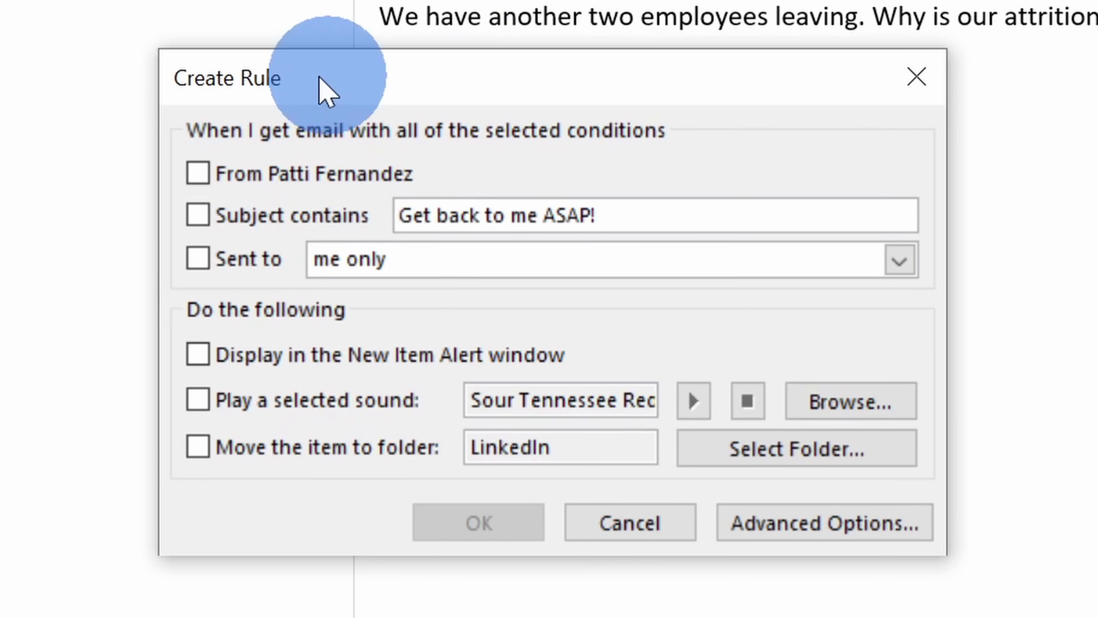
{"action": "left_click", "coordinate": [197, 173]}
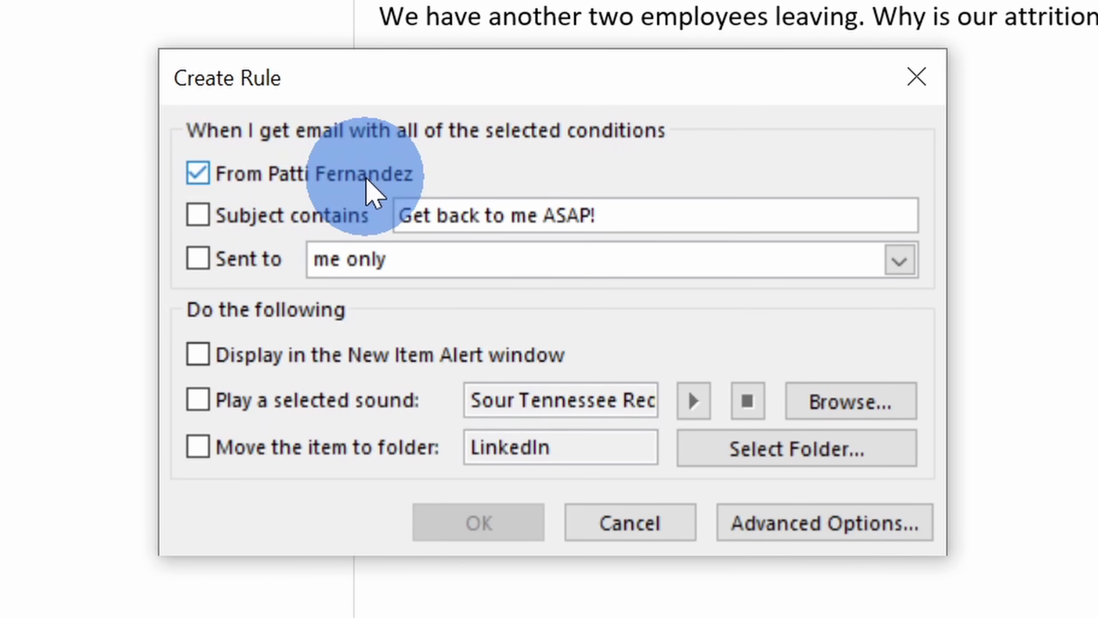
In the full Rules Wizard, add the 'forward it to people or public group' action and open its recipient link
{"action": "left_click", "coordinate": [863, 524]}
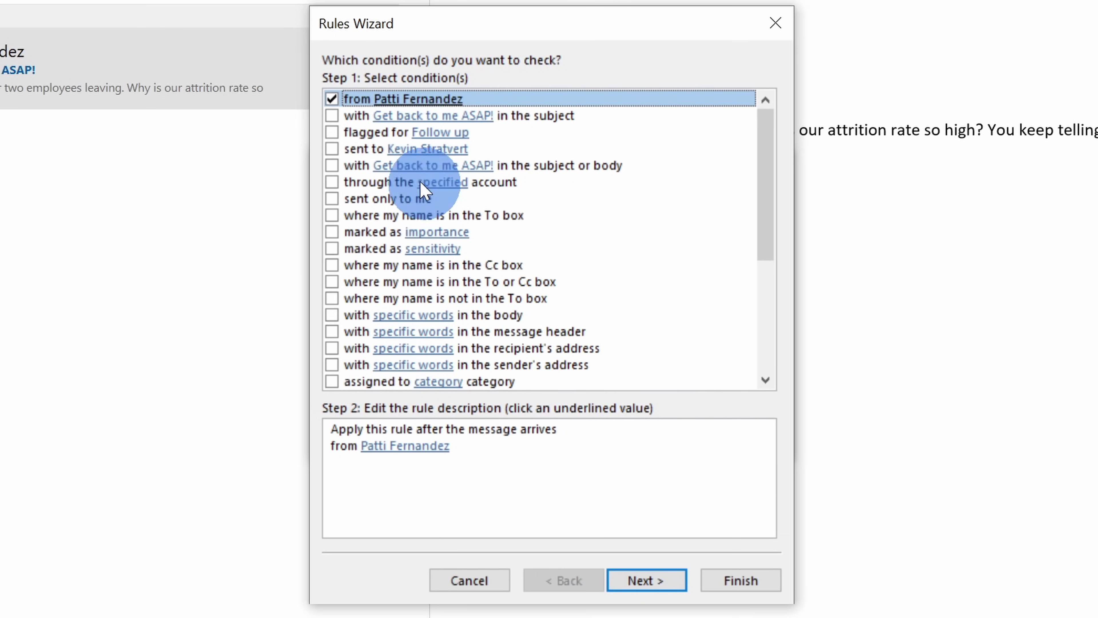
{"action": "scroll", "coordinate": [351, 106], "scroll_direction": "down", "scroll_amount": 5}
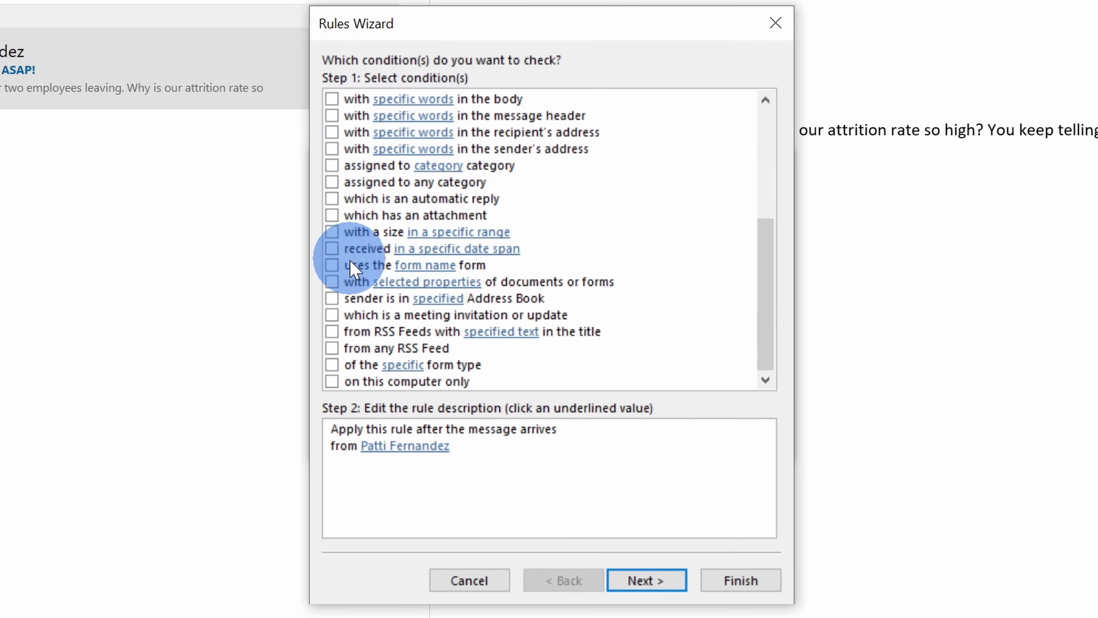
{"action": "scroll", "coordinate": [341, 268], "scroll_direction": "up", "scroll_amount": 5}
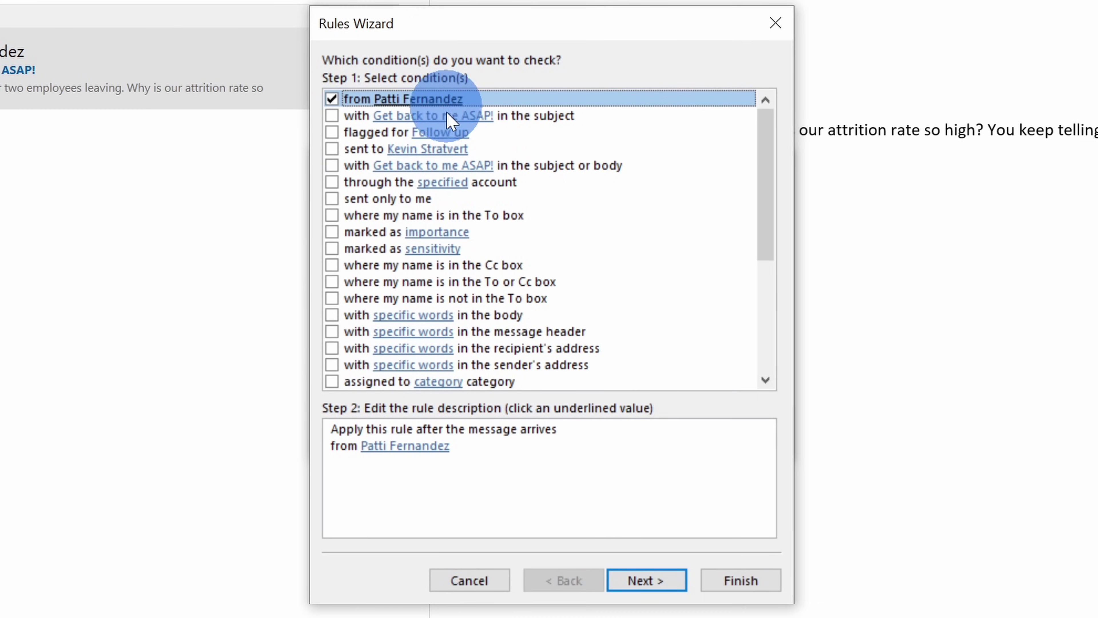
{"action": "left_click", "coordinate": [665, 585]}
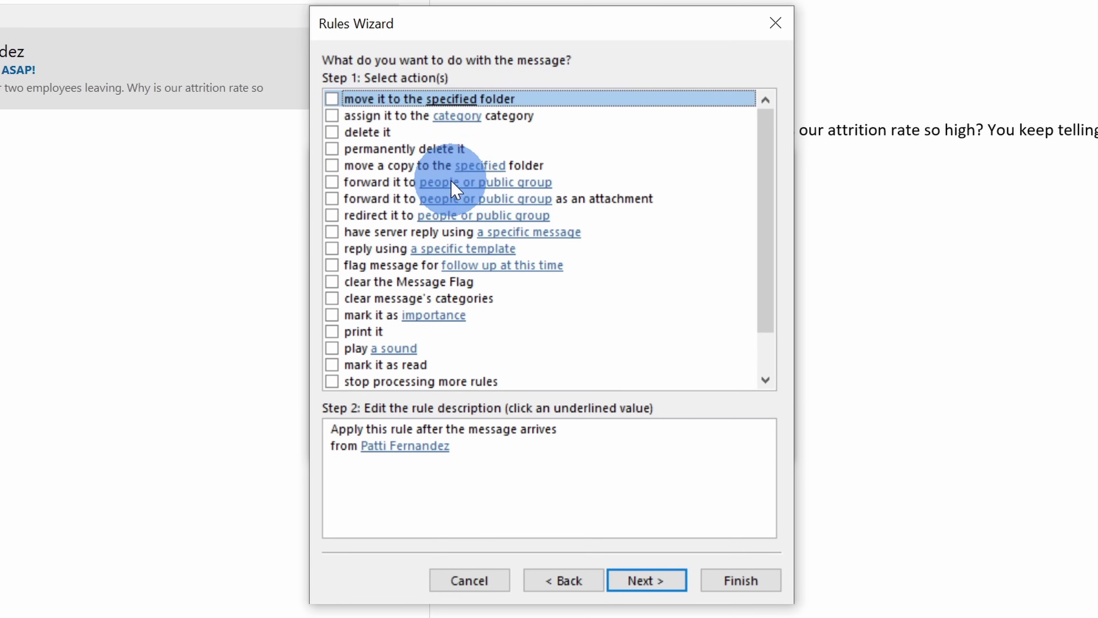
{"action": "left_click", "coordinate": [332, 182]}
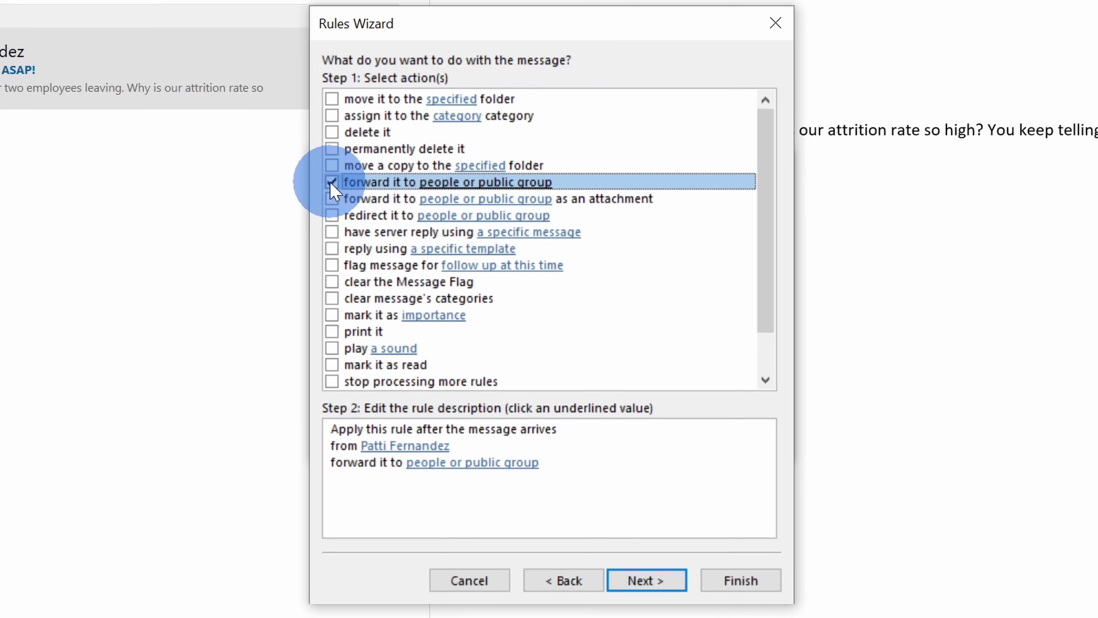
{"action": "left_click", "coordinate": [440, 466]}
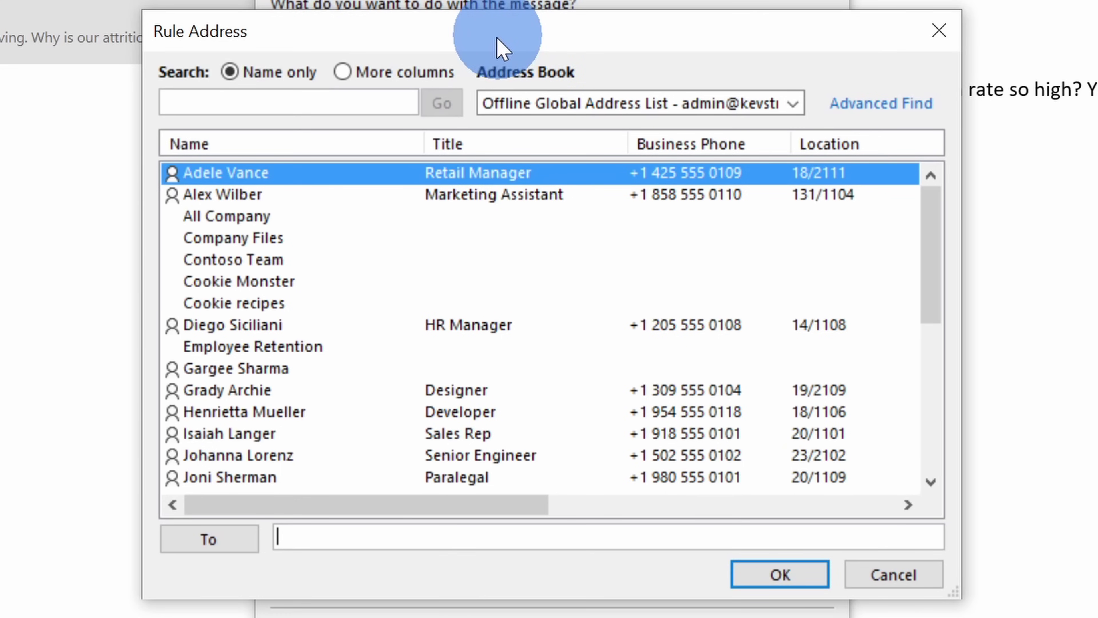
{"action": "left_click", "coordinate": [318, 538]}
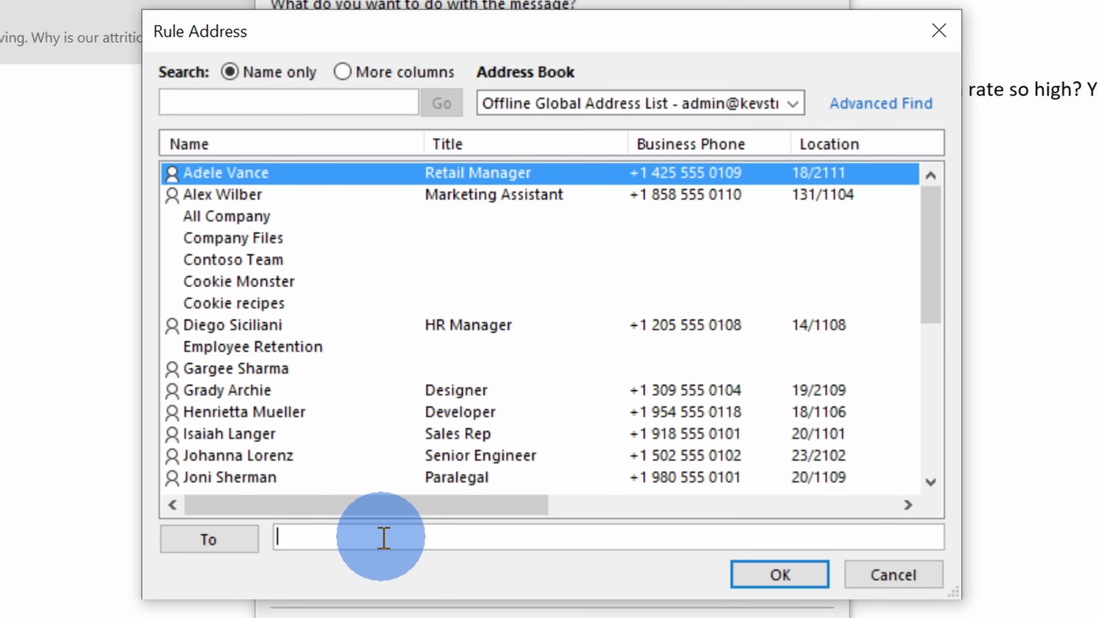
{"action": "type", "text": "1"}
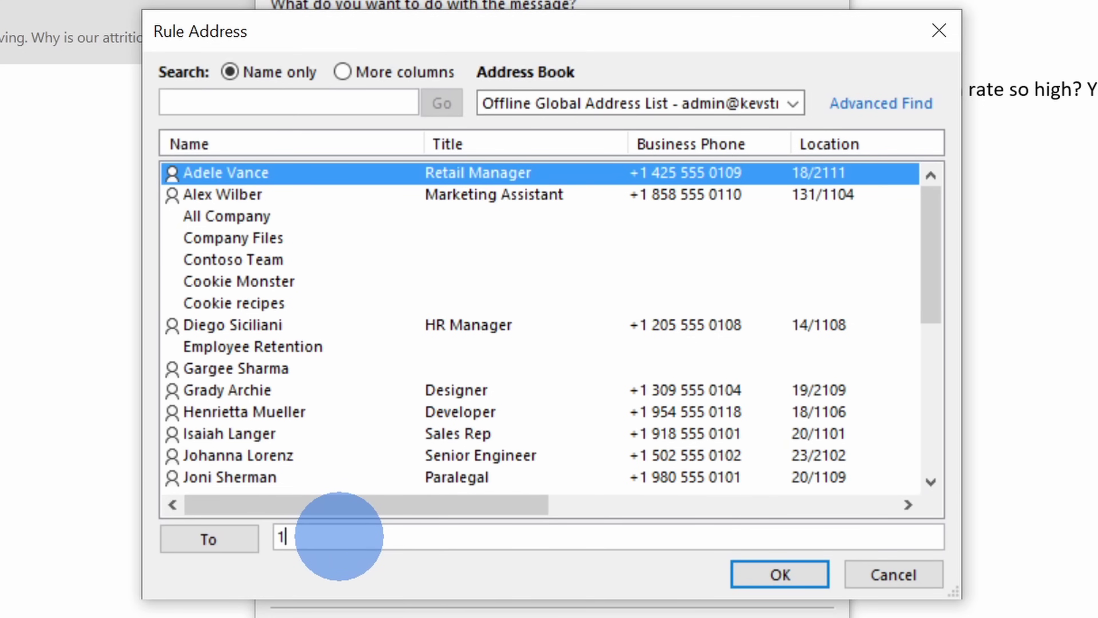
{"action": "type", "text": "234567890"}
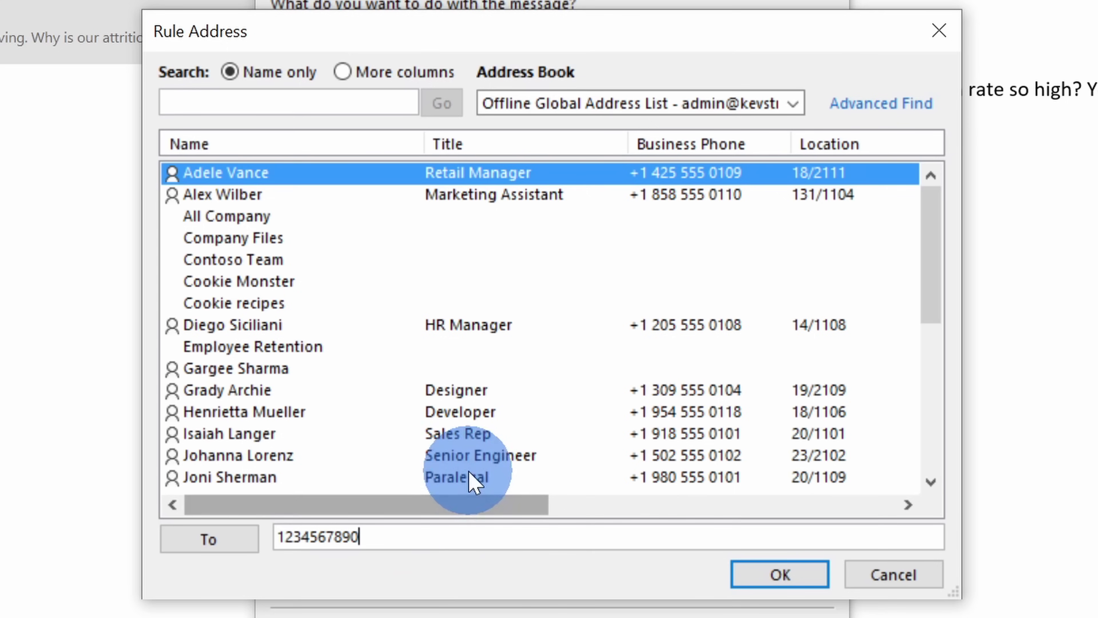
{"action": "type", "text": "@tmomail.net"}
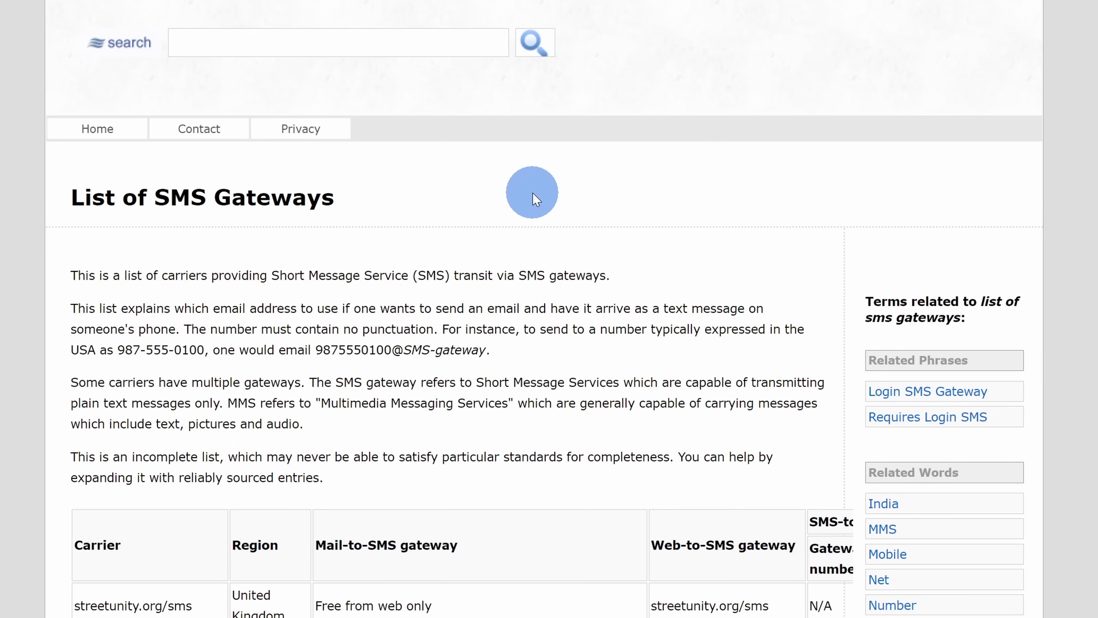
{"action": "scroll", "coordinate": [535, 196], "scroll_direction": "down", "scroll_amount": 8}
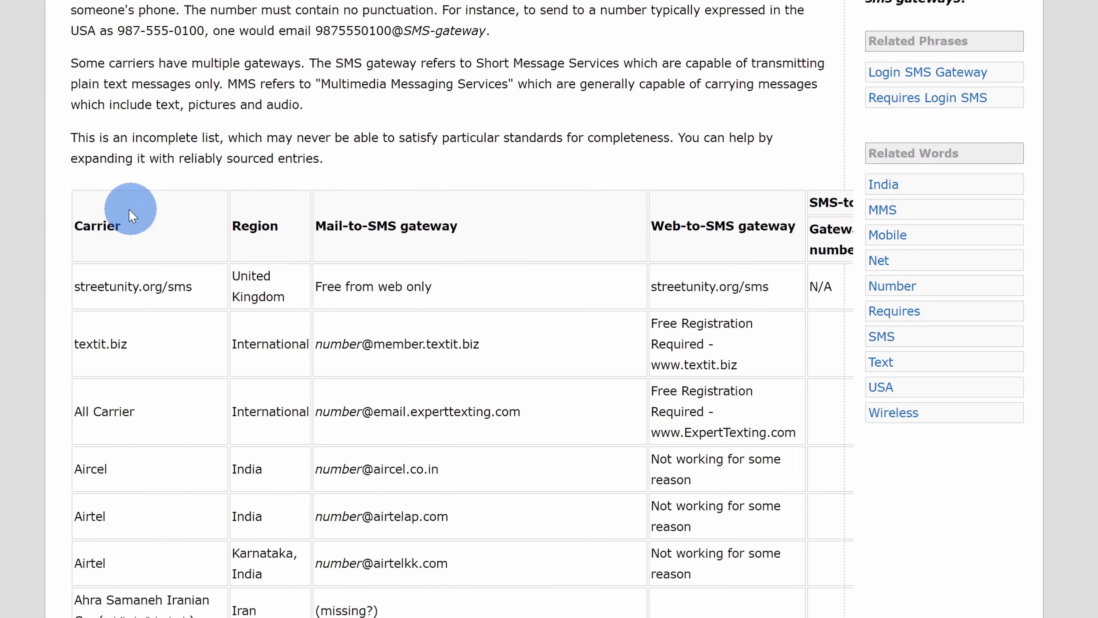
{"action": "scroll", "coordinate": [117, 338], "scroll_direction": "down", "scroll_amount": 5}
{"action": "scroll", "coordinate": [156, 458], "scroll_direction": "up", "scroll_amount": 3}
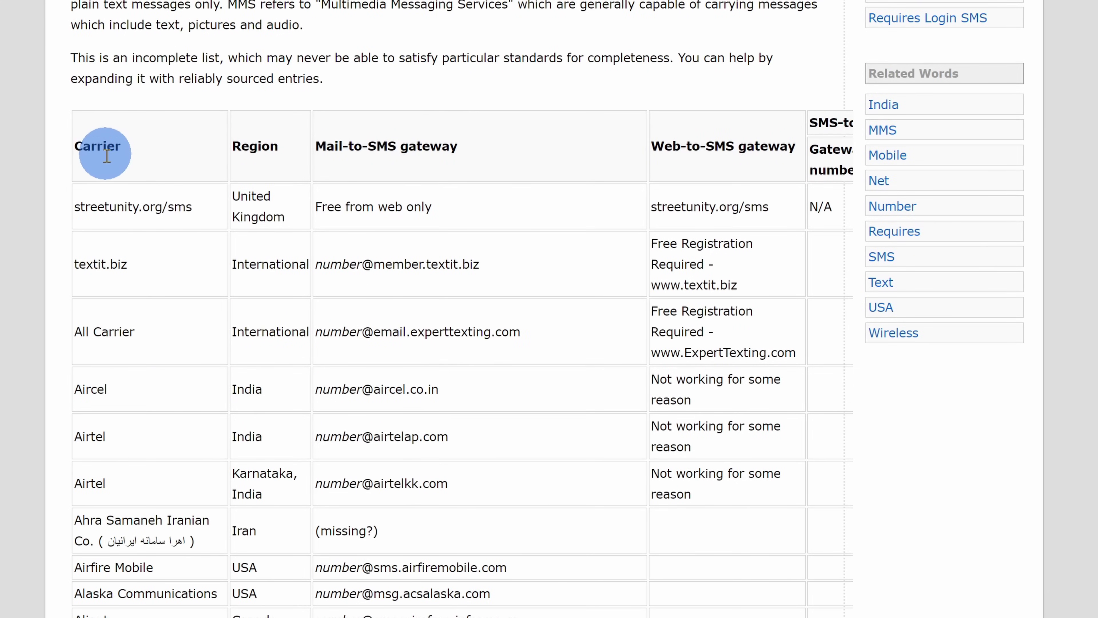
{"action": "scroll", "coordinate": [111, 212], "scroll_direction": "down", "scroll_amount": 13}
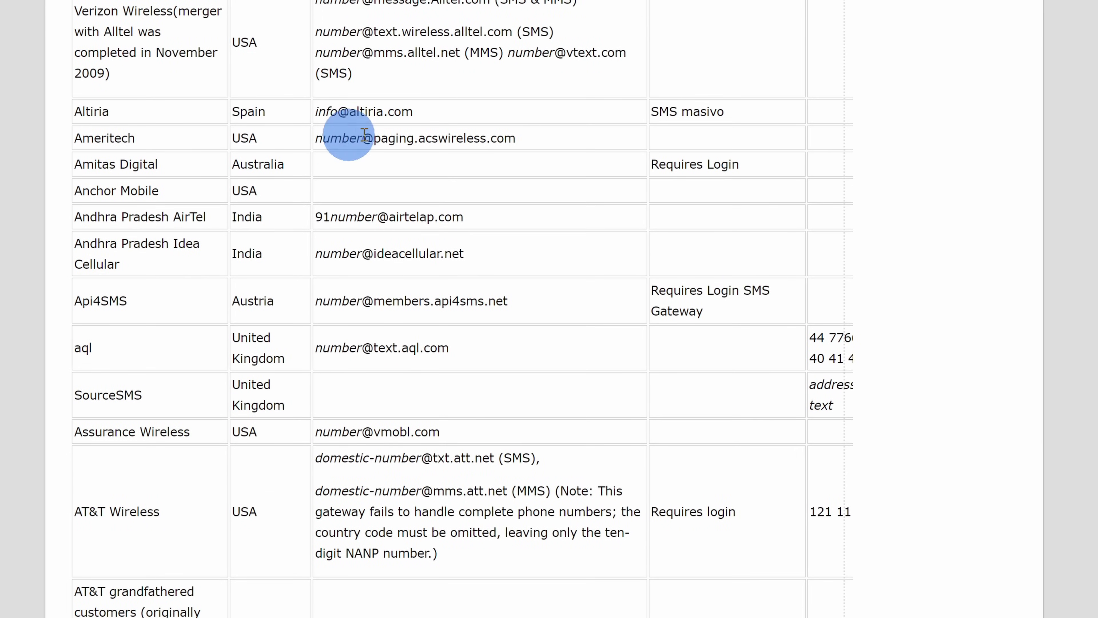
{"action": "left_click_drag", "start_coordinate": [421, 112], "coordinate": [317, 112]}
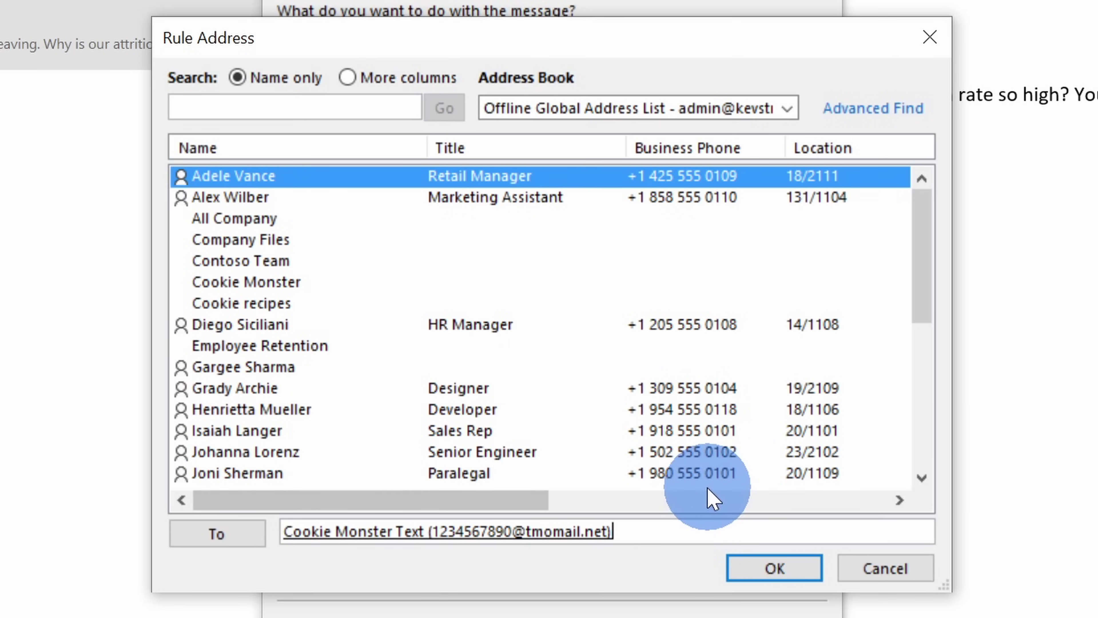
Confirm the text-gateway recipient, skip exceptions, and finish the forwarding rule so it turns on
{"action": "left_click", "coordinate": [774, 568]}
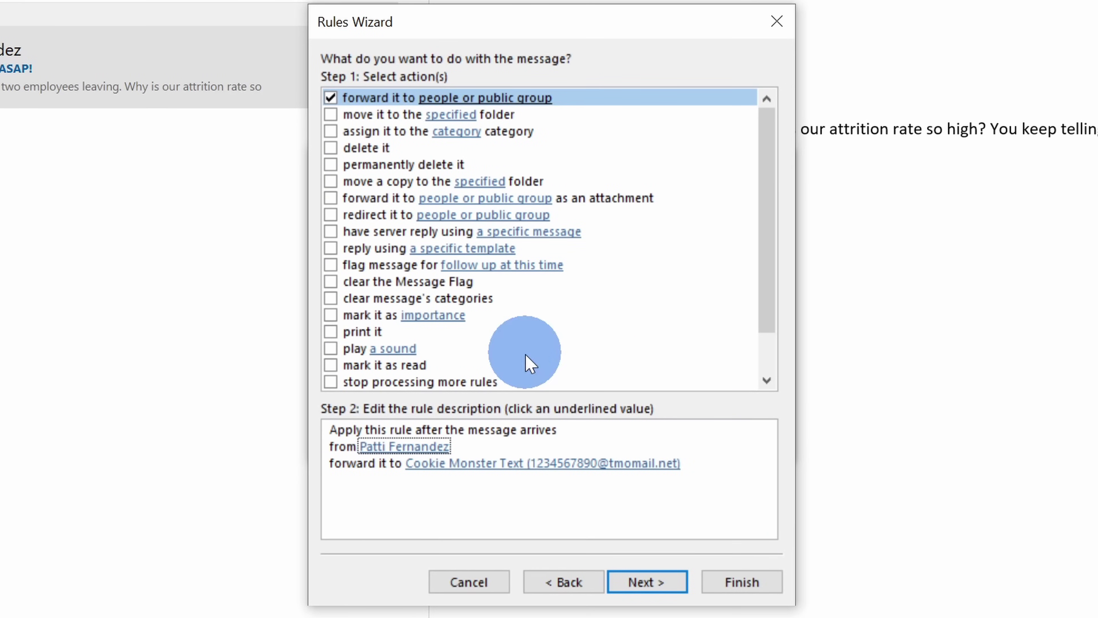
{"action": "left_click", "coordinate": [647, 582]}
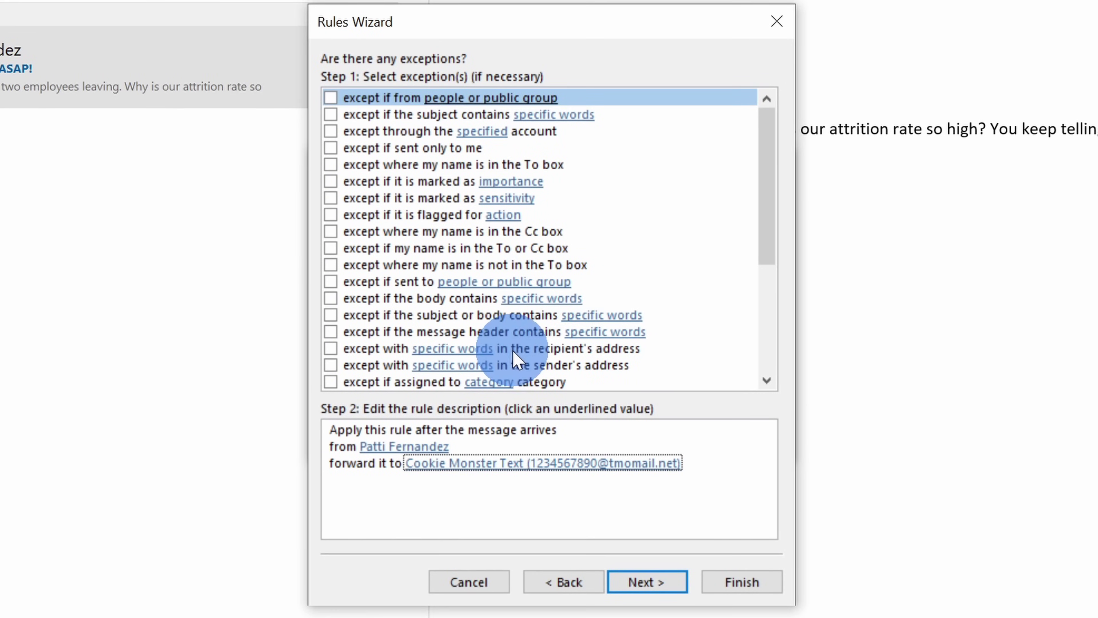
{"action": "left_click", "coordinate": [641, 582]}
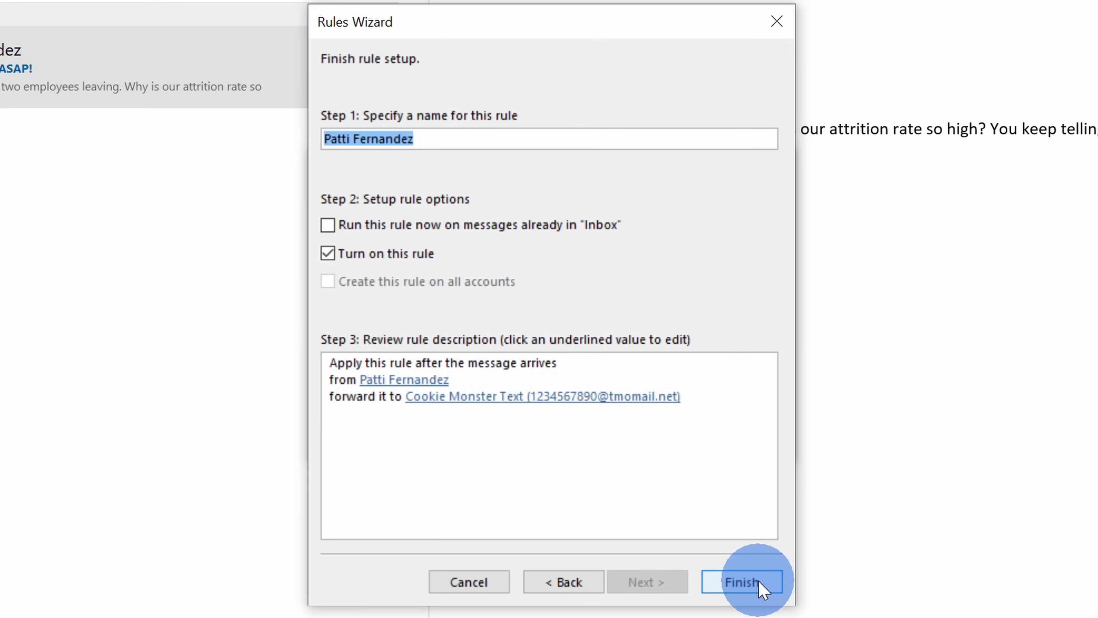
{"action": "left_click", "coordinate": [741, 582]}
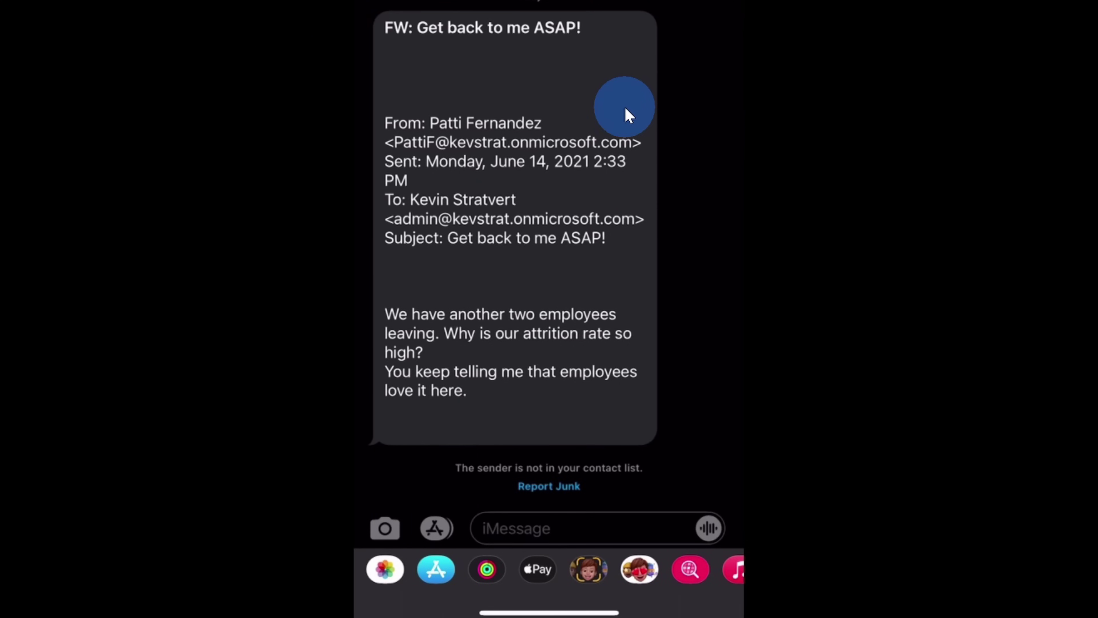
{"action": "scroll", "coordinate": [629, 115], "scroll_direction": "down", "scroll_amount": 3}
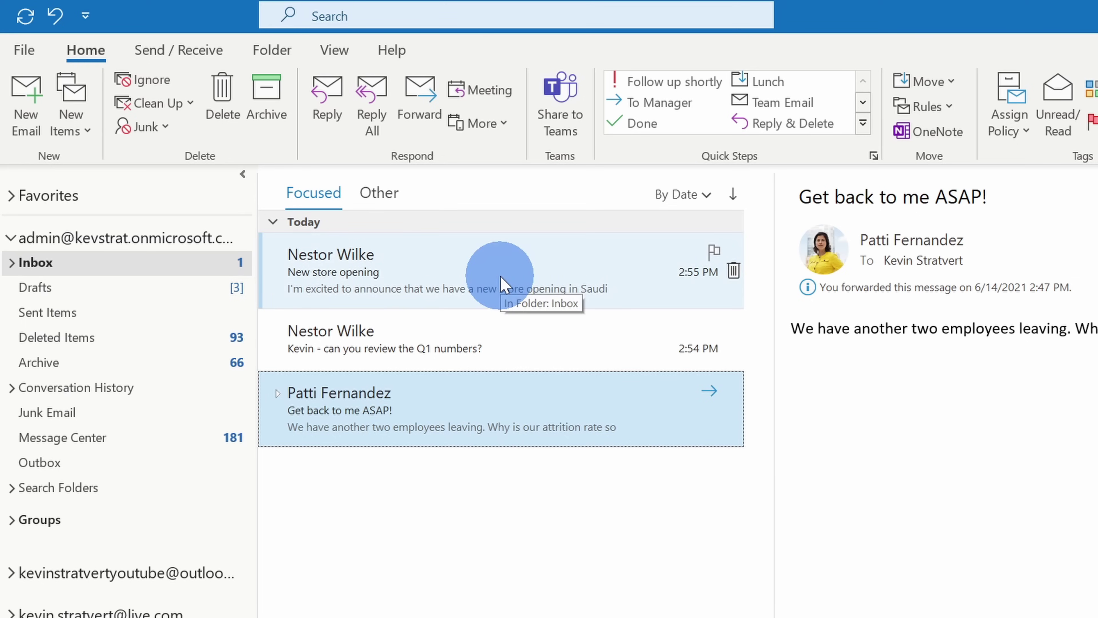
Open the current view's Advanced View Settings and its Conditional Formatting dialog
{"action": "left_click", "coordinate": [324, 54]}
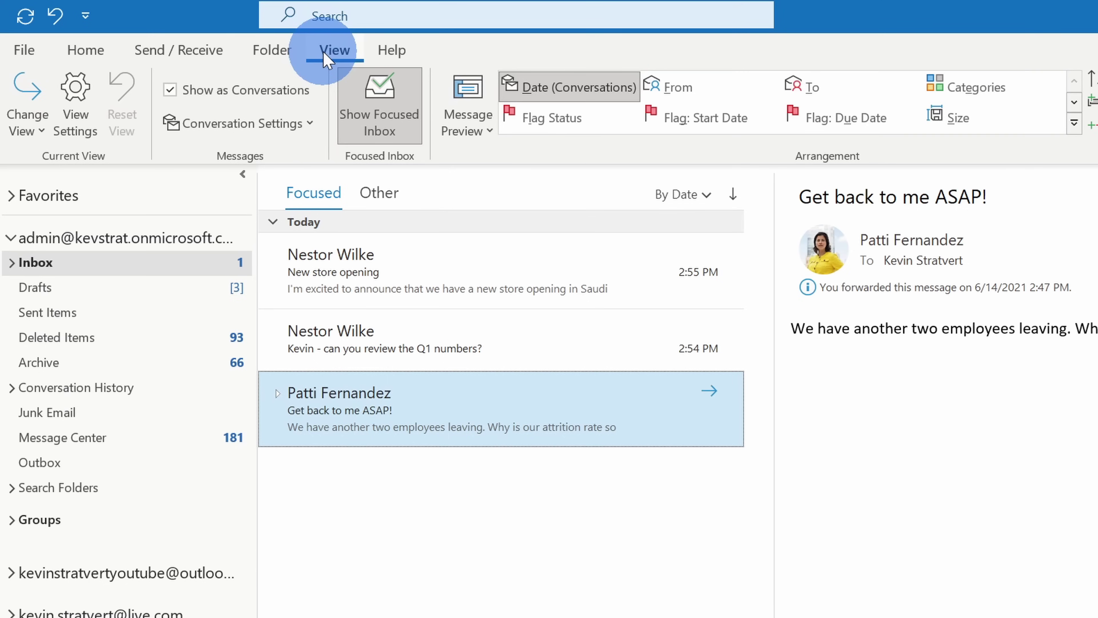
{"action": "left_click", "coordinate": [91, 111]}
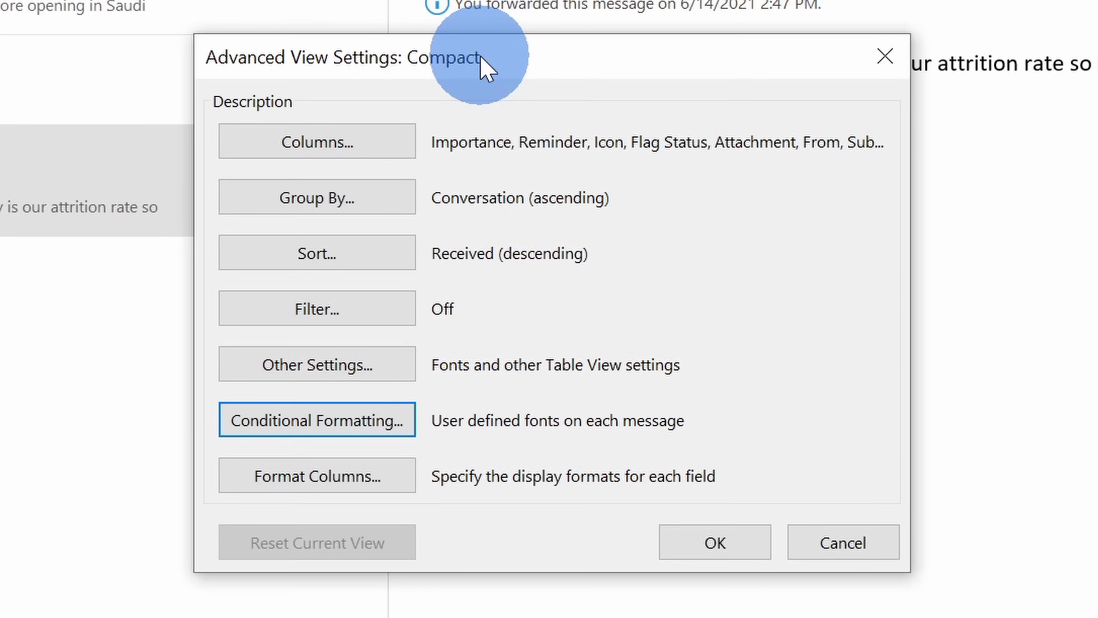
{"action": "left_click", "coordinate": [326, 424]}
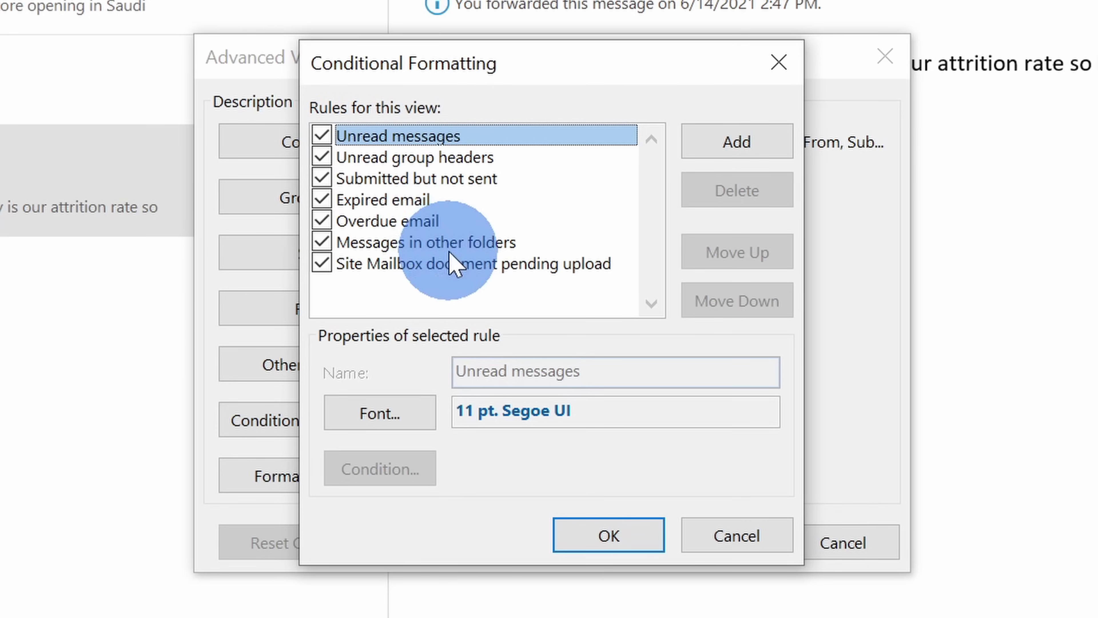
Add a new conditional formatting rule named after the sender
{"action": "left_click", "coordinate": [734, 147]}
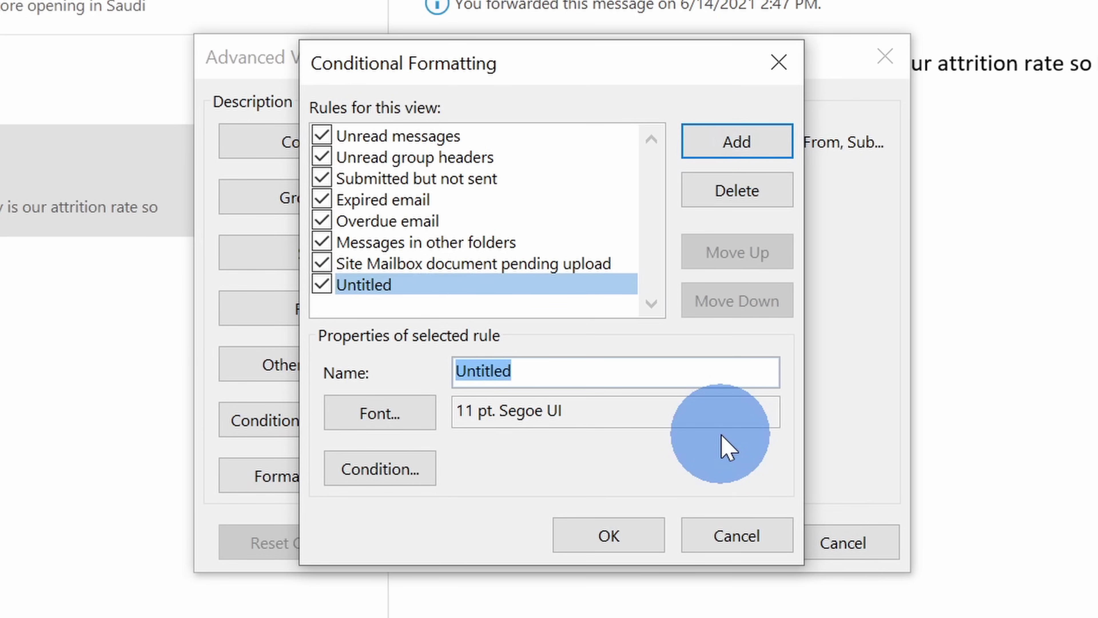
{"action": "type", "text": "From Patti Fernandez"}
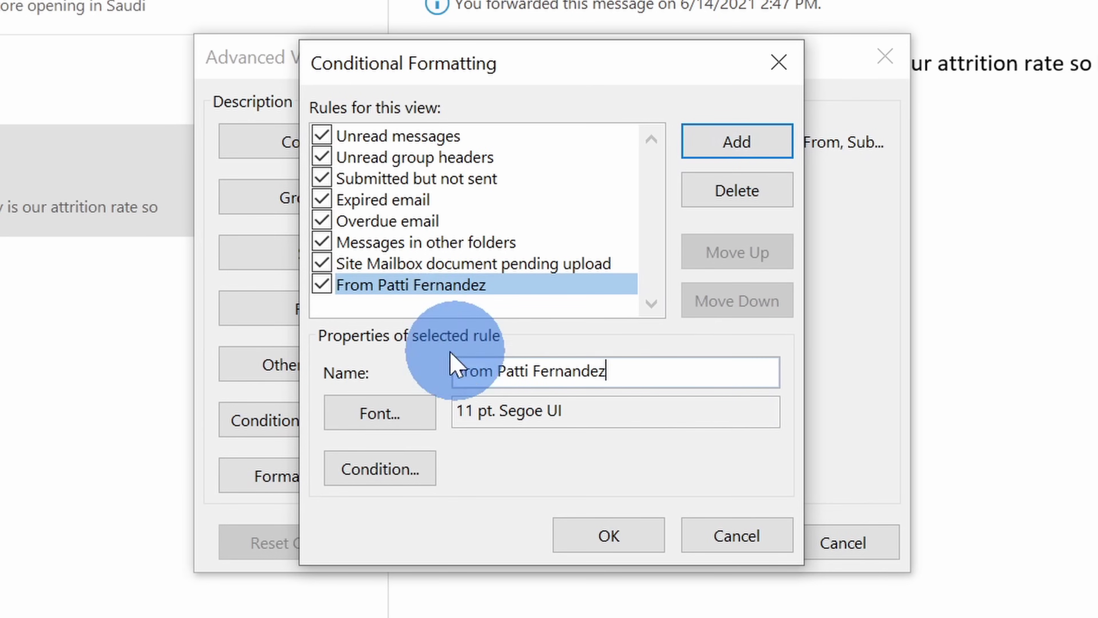
{"action": "left_click", "coordinate": [391, 414]}
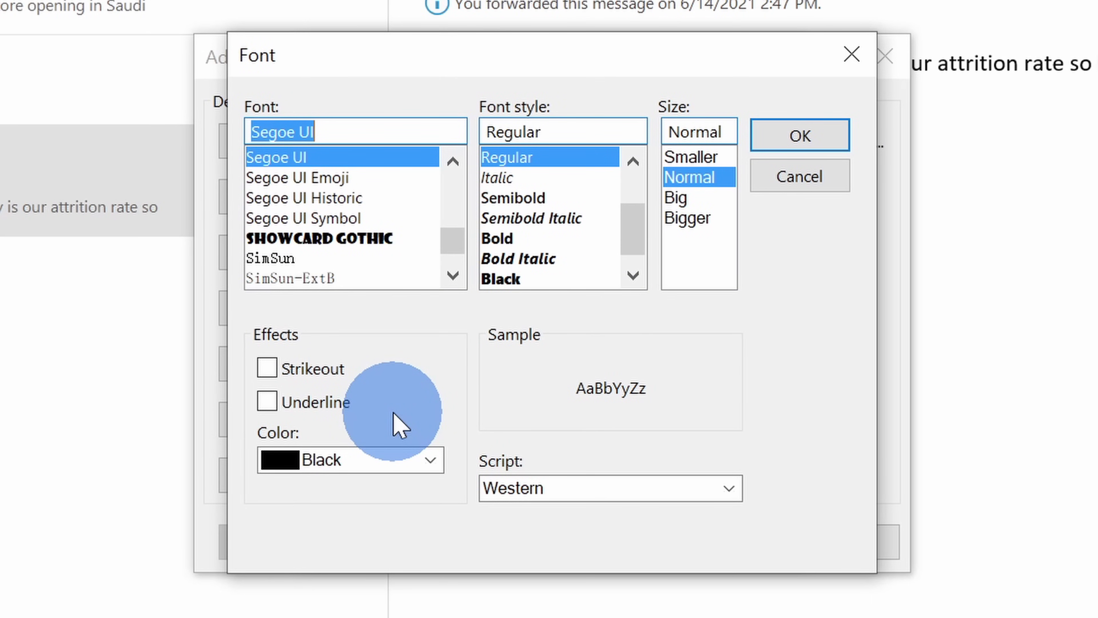
Set the rule's font to bold, bigger, red text and open its condition settings
{"action": "left_click", "coordinate": [380, 459]}
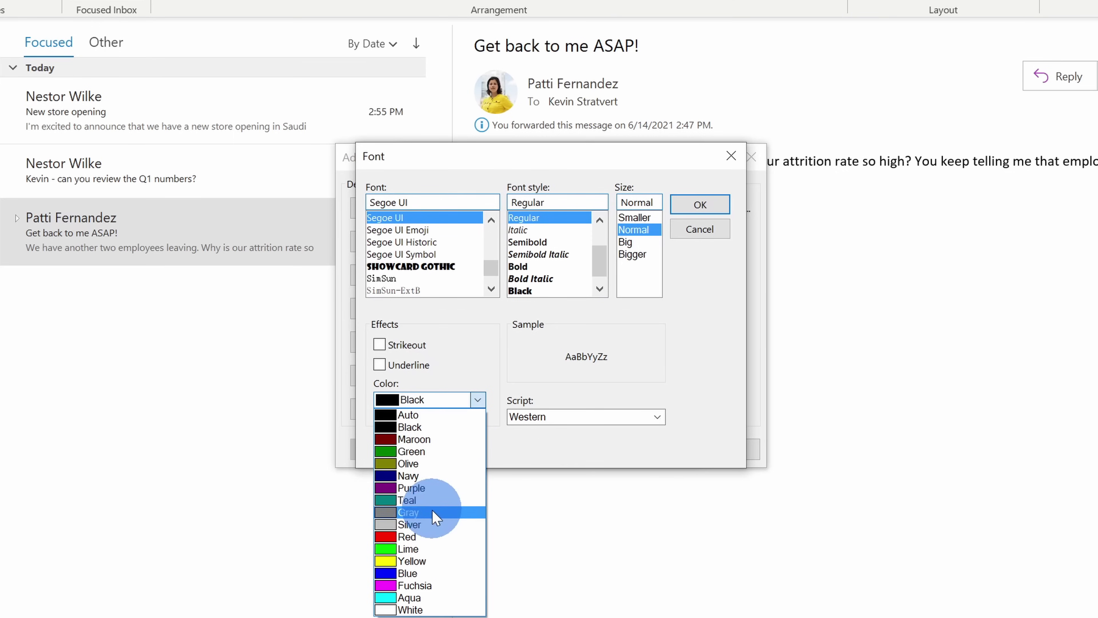
{"action": "left_click", "coordinate": [432, 536]}
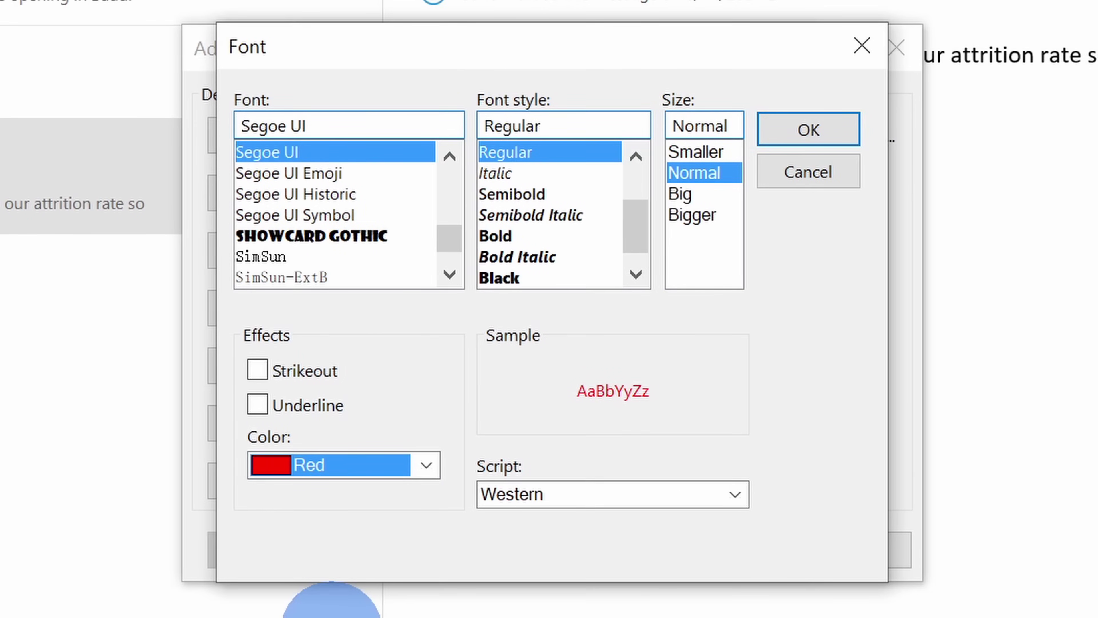
{"action": "left_click", "coordinate": [556, 237]}
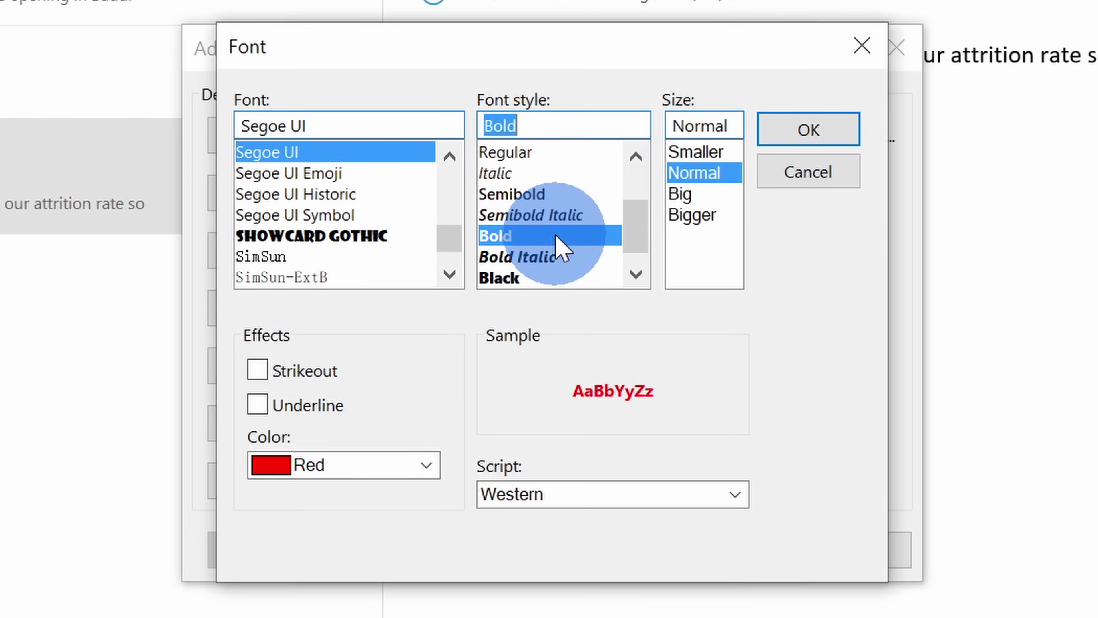
{"action": "left_click", "coordinate": [709, 216]}
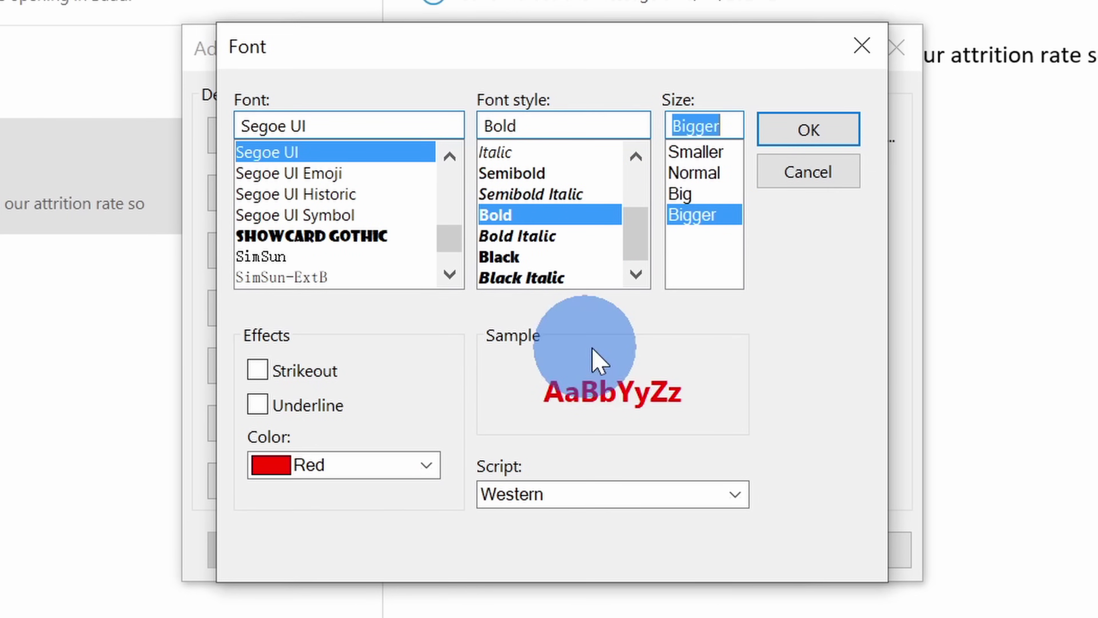
{"action": "left_click", "coordinate": [803, 133]}
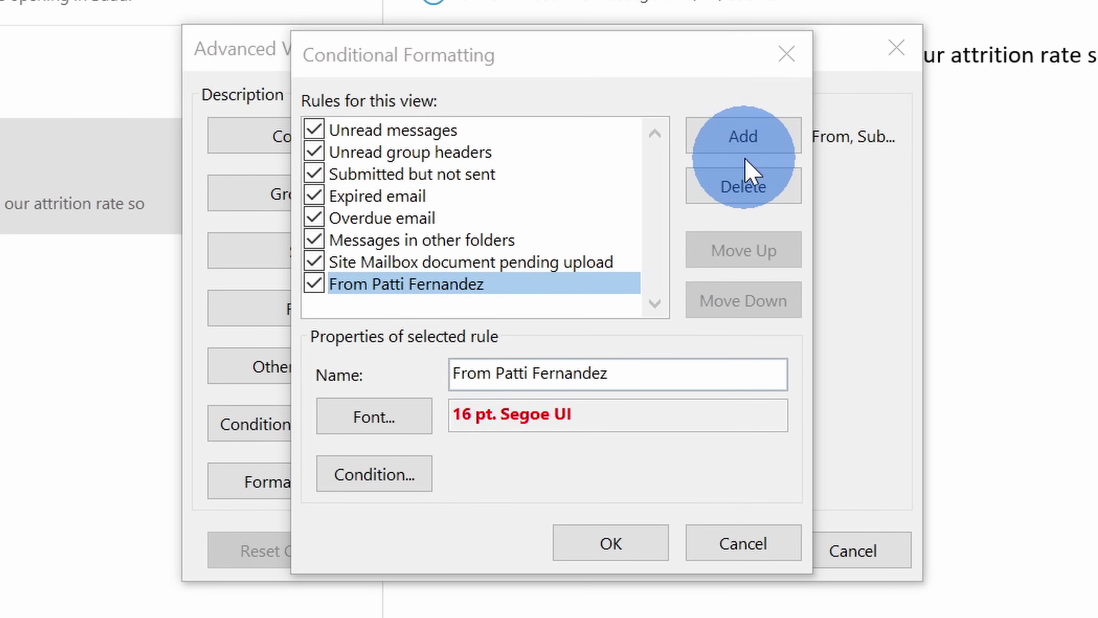
{"action": "left_click", "coordinate": [408, 478]}
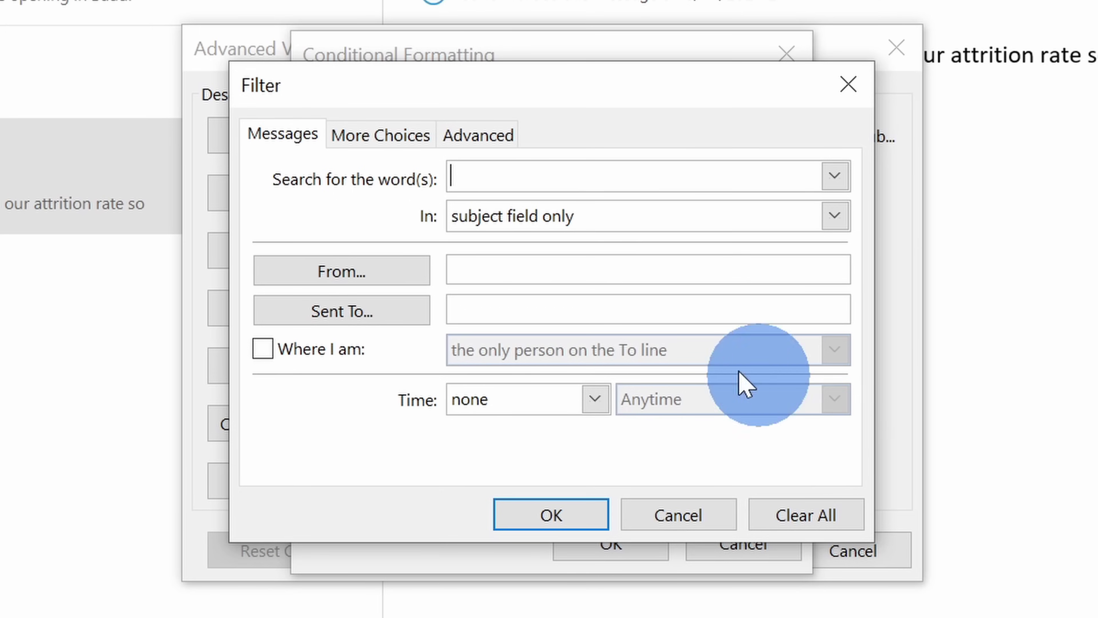
Enter the sender's name in the Filter's From field, keeping the search in subject only
{"action": "left_click", "coordinate": [620, 217]}
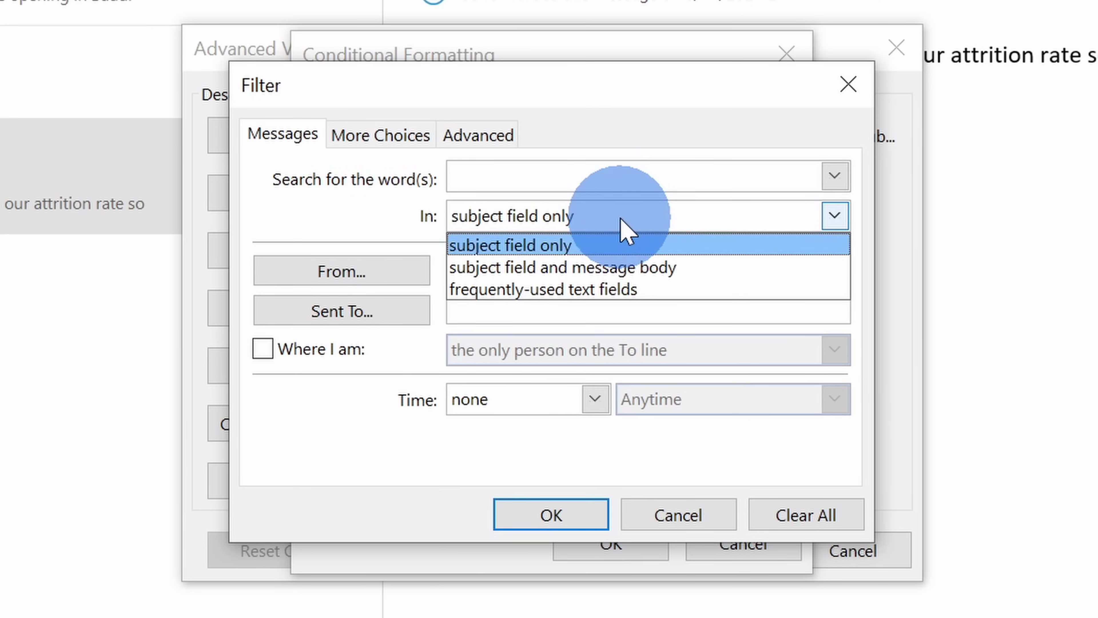
{"action": "left_click", "coordinate": [312, 201]}
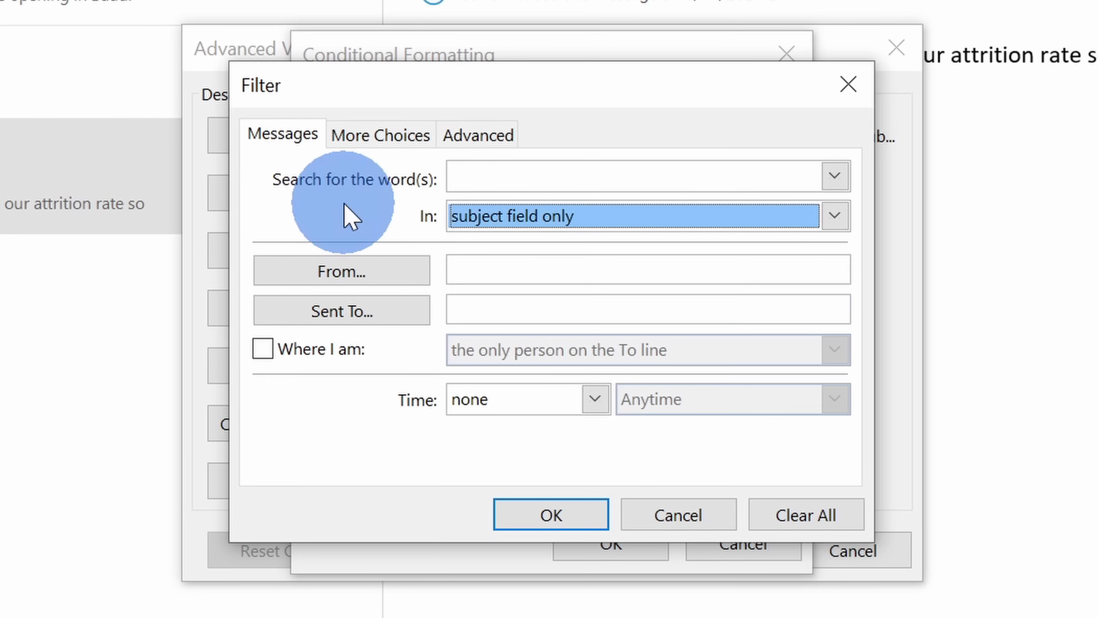
{"action": "left_click", "coordinate": [528, 267]}
{"action": "type", "text": "Patti Fernandez"}
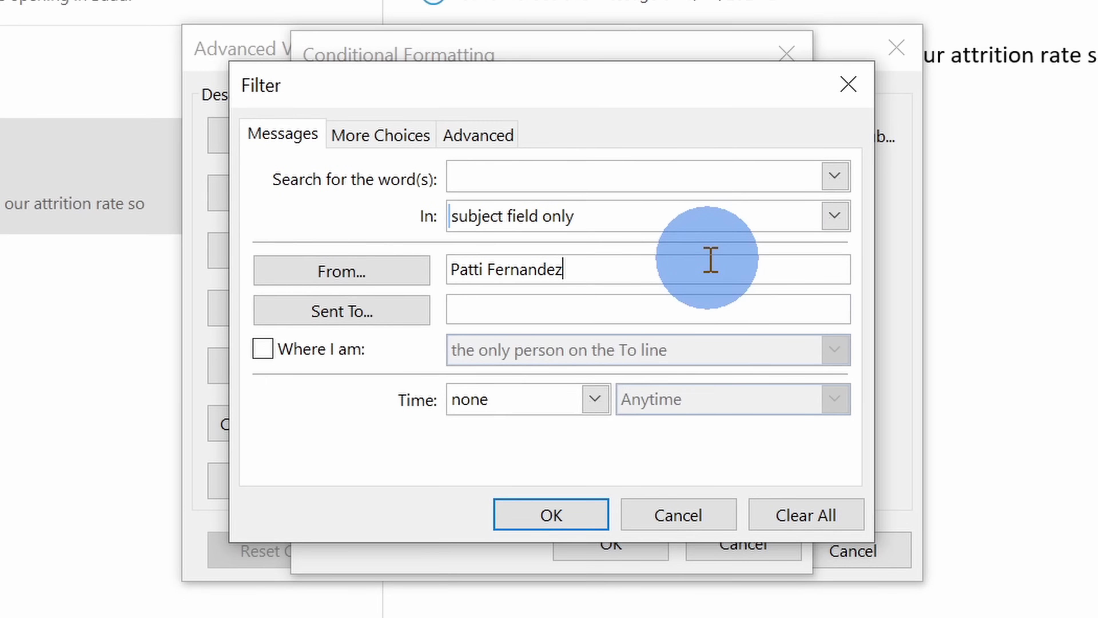
Review the More Choices and Advanced filter tabs, then confirm the filter, formatting rules and view settings
{"action": "left_click", "coordinate": [367, 136]}
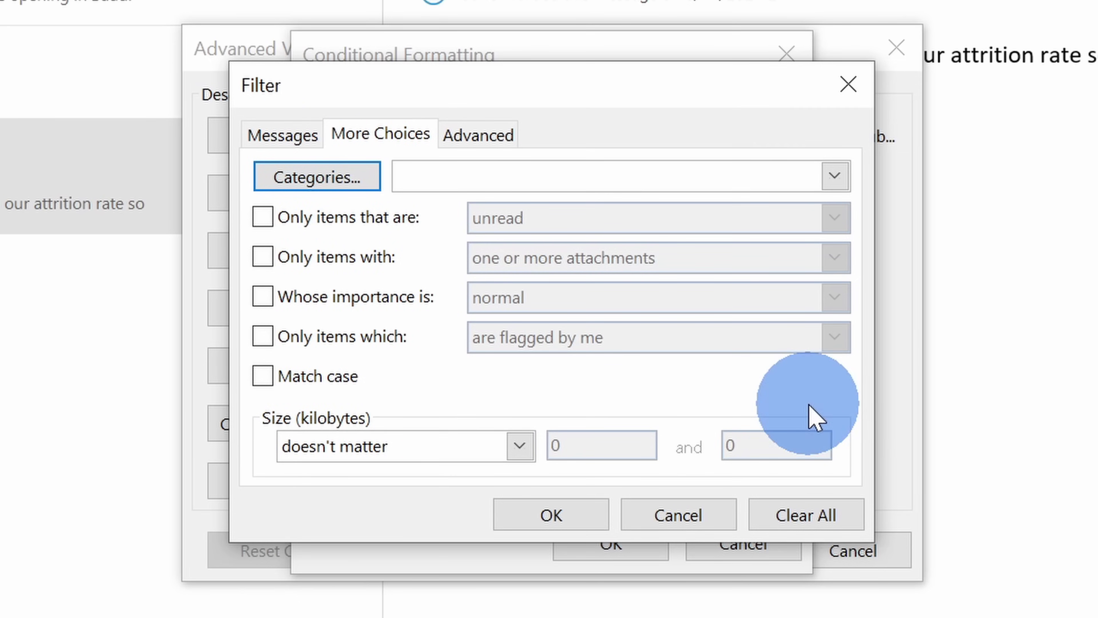
{"action": "left_click", "coordinate": [495, 147]}
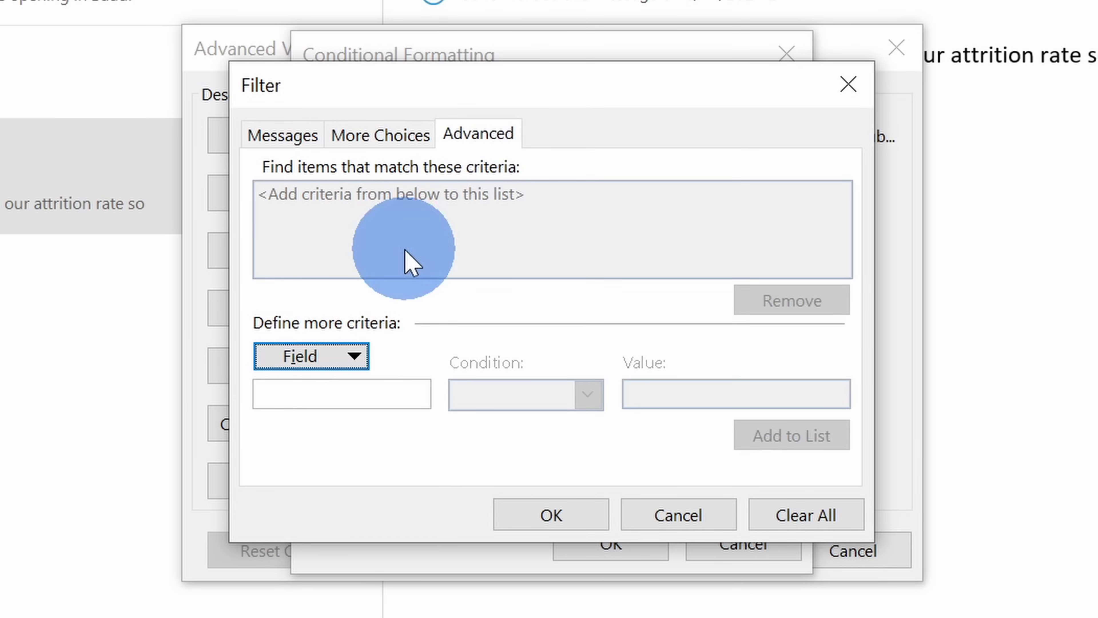
{"action": "left_click", "coordinate": [340, 366]}
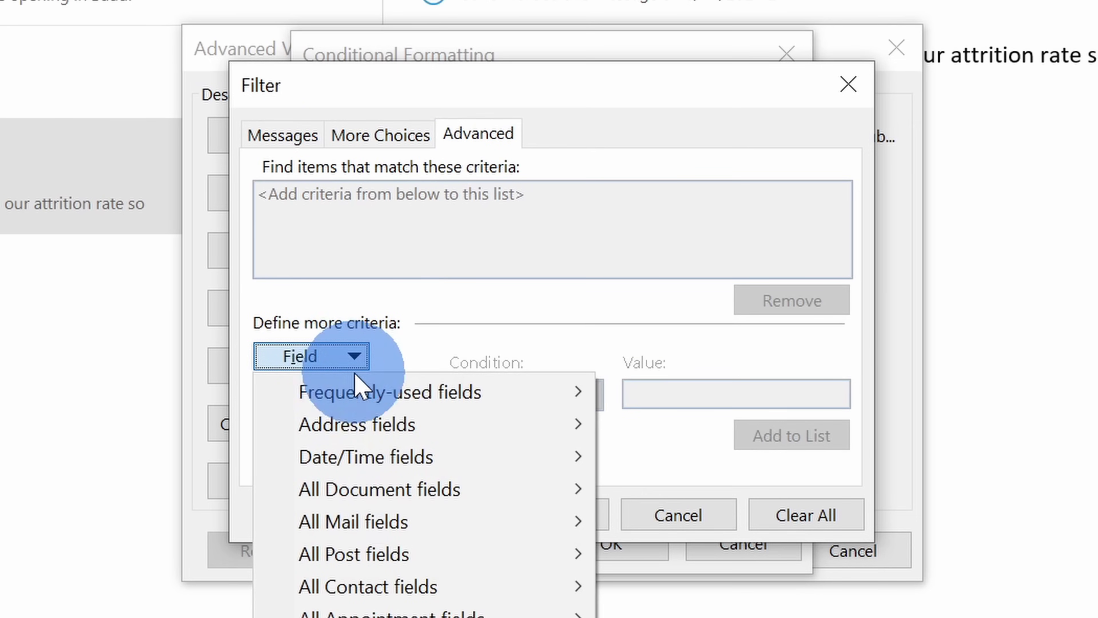
{"action": "left_click", "coordinate": [372, 400]}
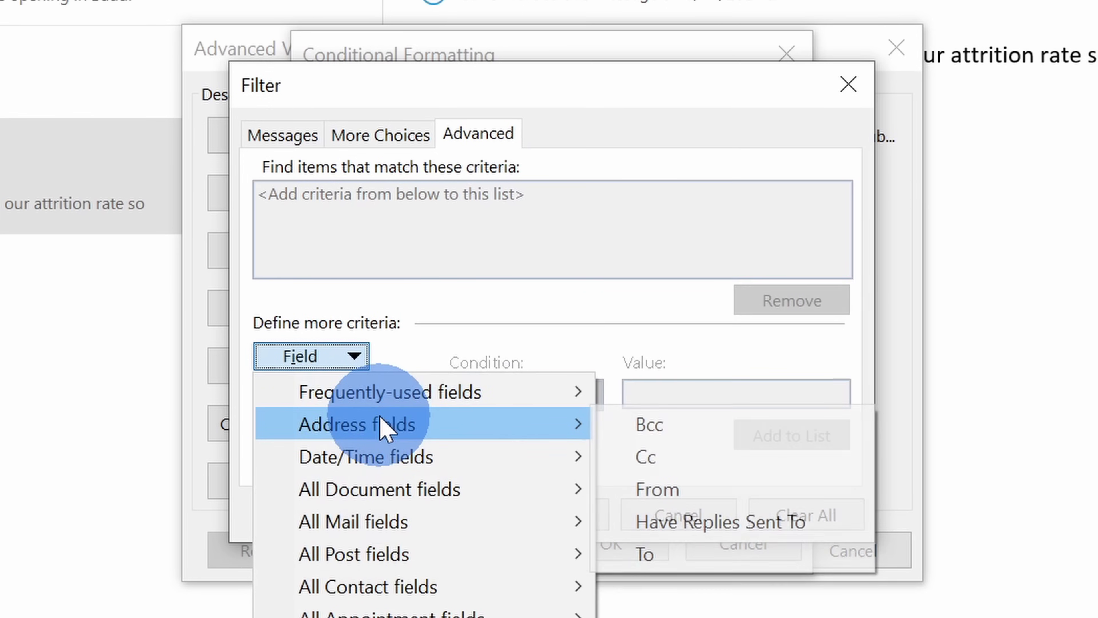
{"action": "left_click", "coordinate": [441, 330]}
{"action": "left_click", "coordinate": [288, 138]}
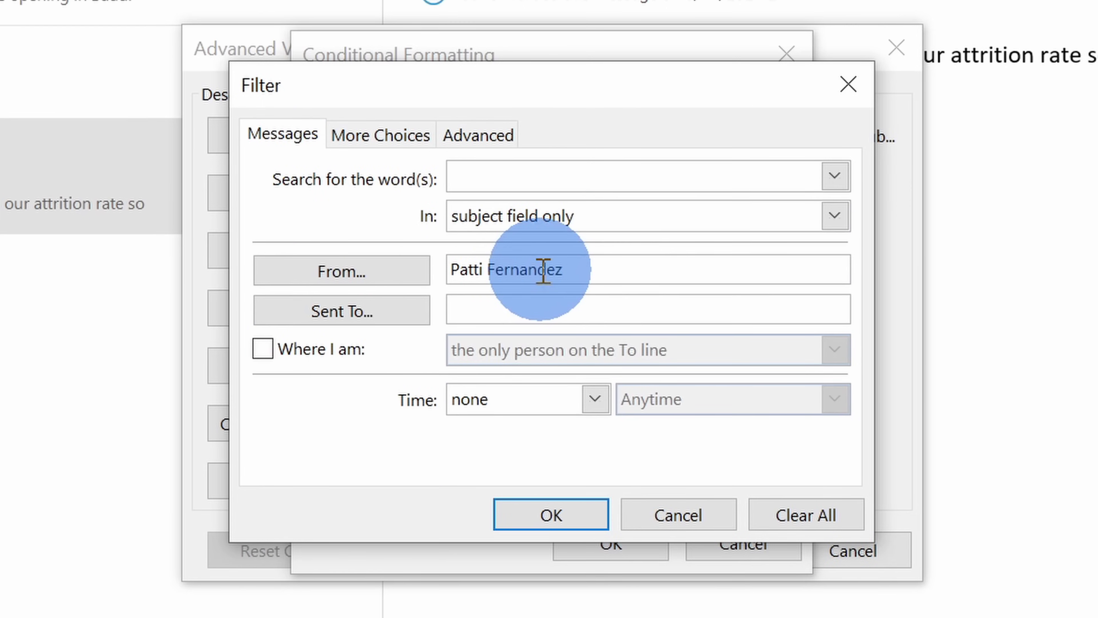
{"action": "left_click", "coordinate": [551, 515]}
{"action": "left_click", "coordinate": [610, 550]}
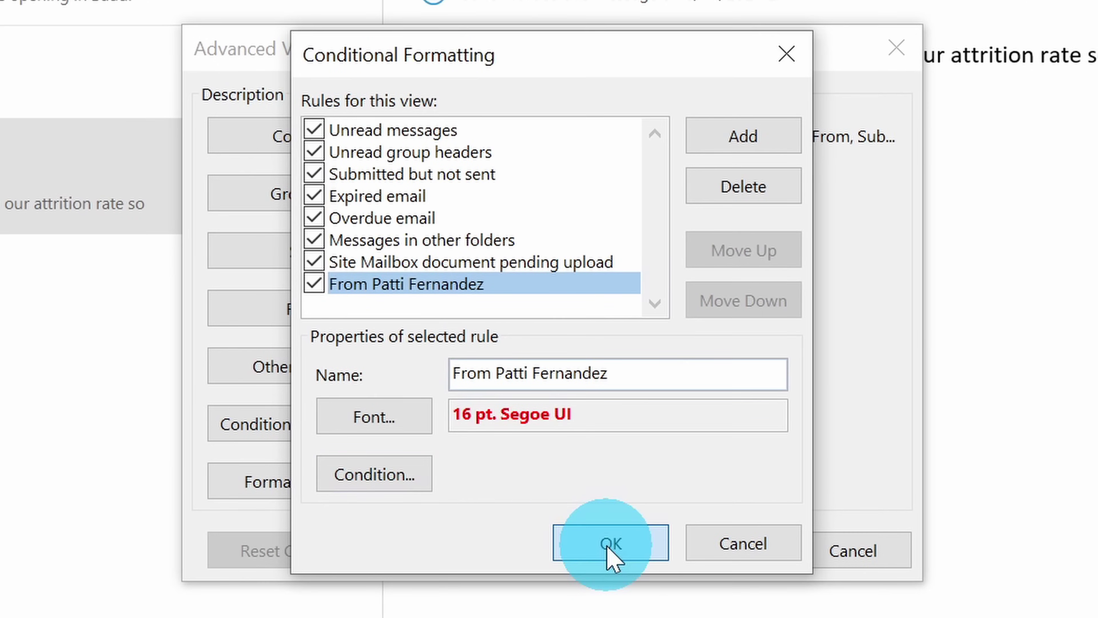
{"action": "left_click", "coordinate": [705, 545]}
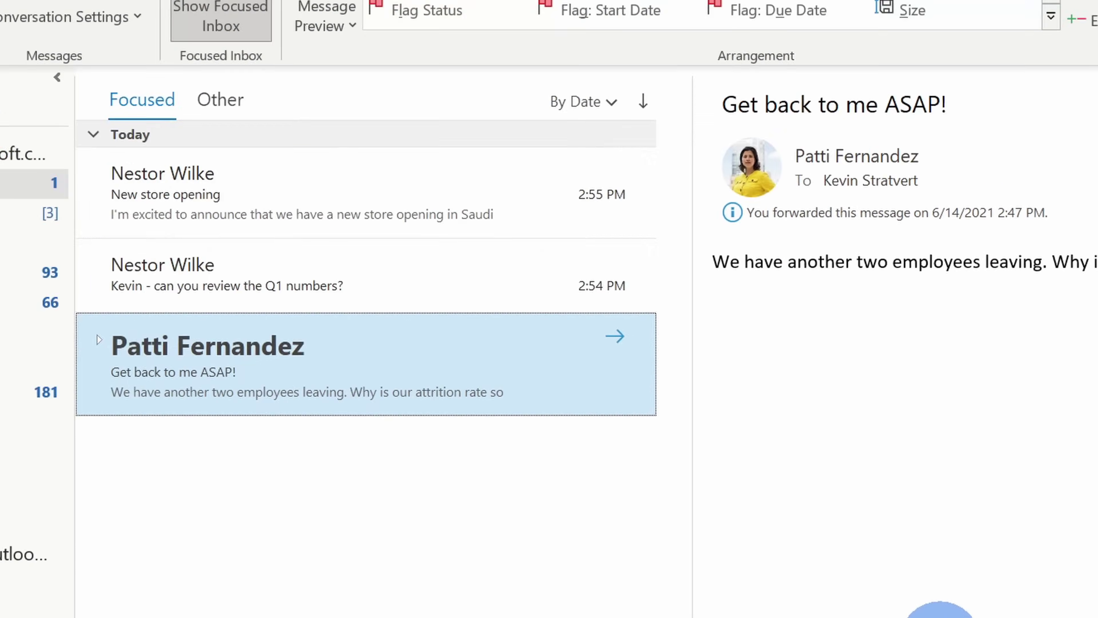
Browse the Q1 numbers review, New store opening and 'Get back to me ASAP!' messages, viewing the recipient's contact card
{"action": "left_click", "coordinate": [522, 392]}
{"action": "left_click", "coordinate": [556, 299]}
{"action": "left_click", "coordinate": [576, 373]}
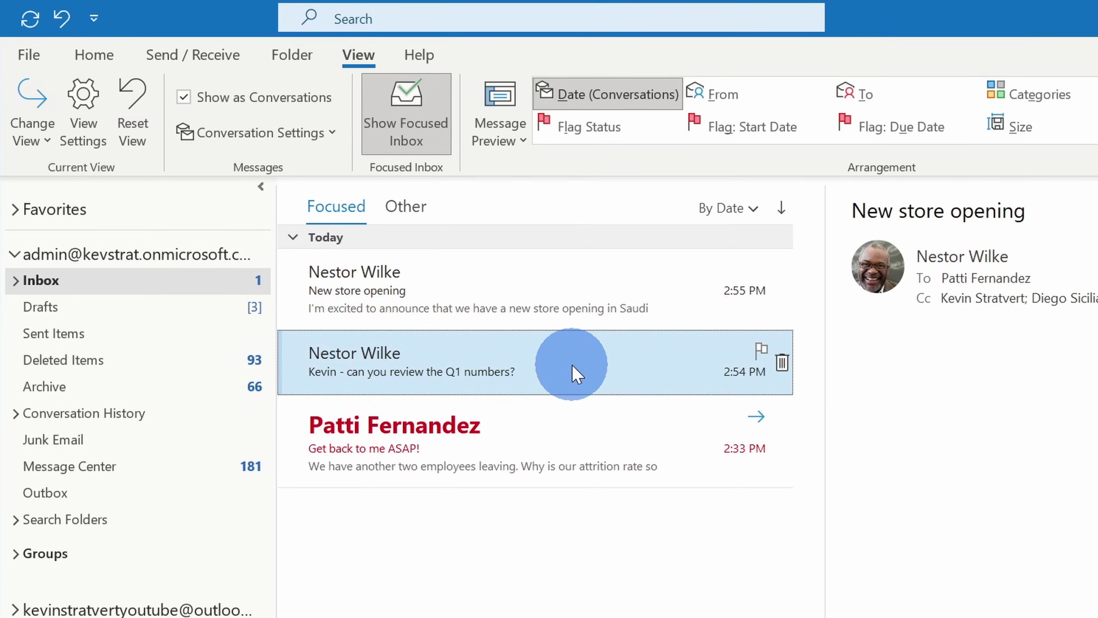
{"action": "left_click", "coordinate": [578, 436]}
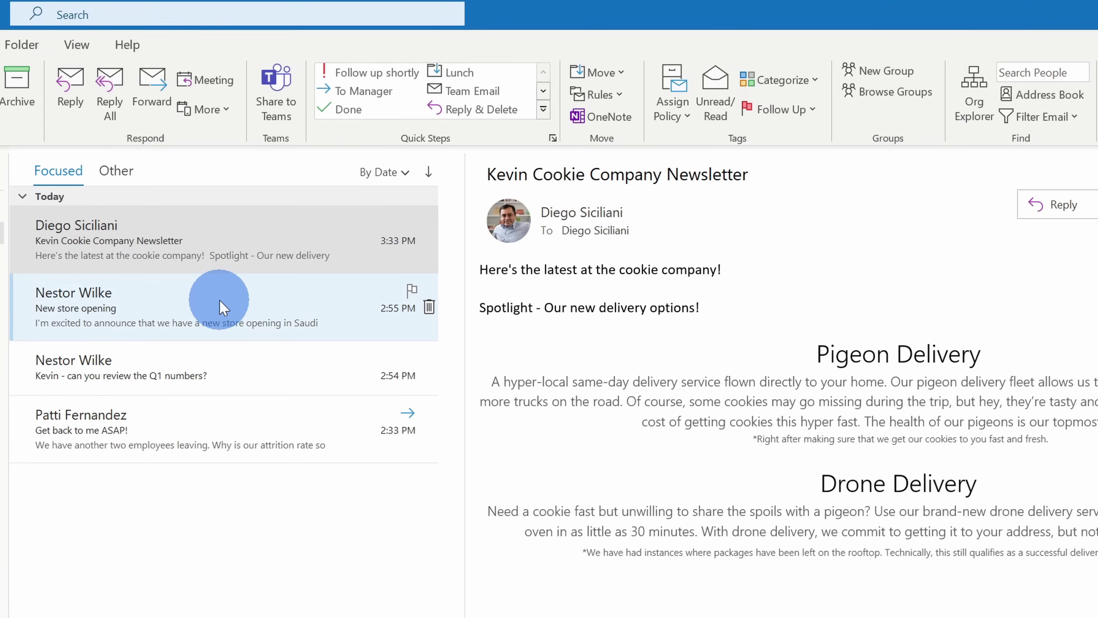
{"action": "left_click", "coordinate": [231, 417]}
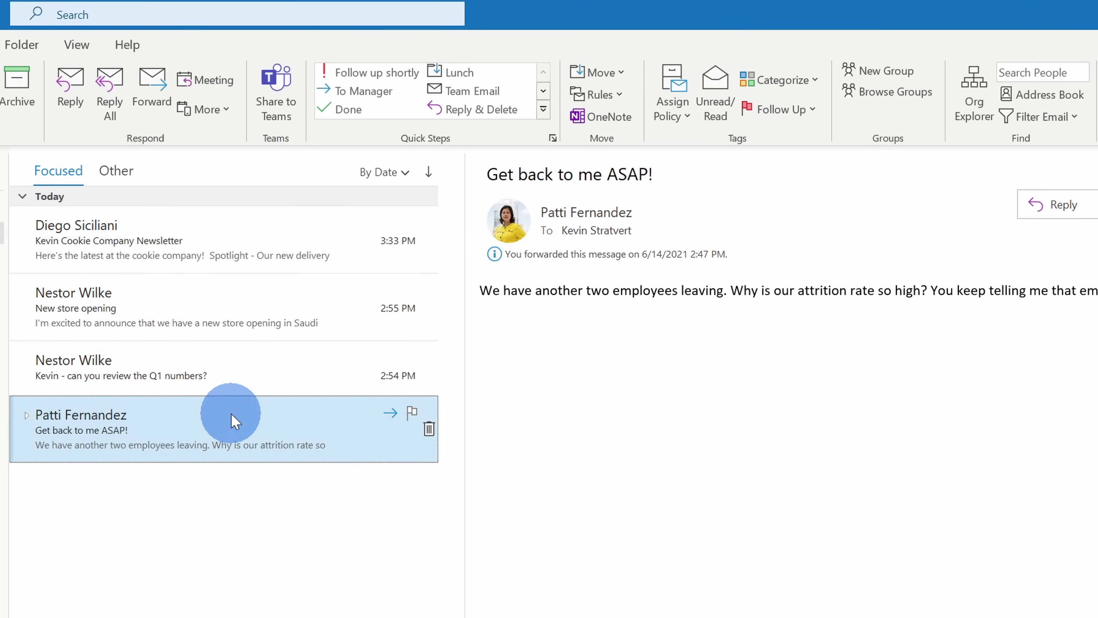
{"action": "mouse_move", "coordinate": [576, 230]}
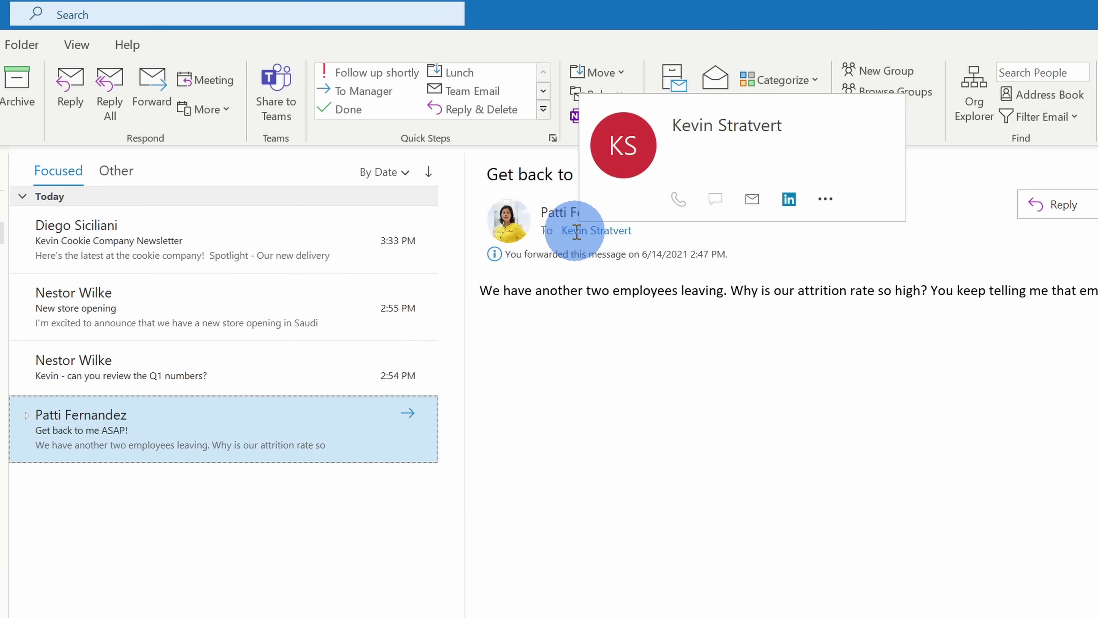
{"action": "left_click", "coordinate": [577, 230]}
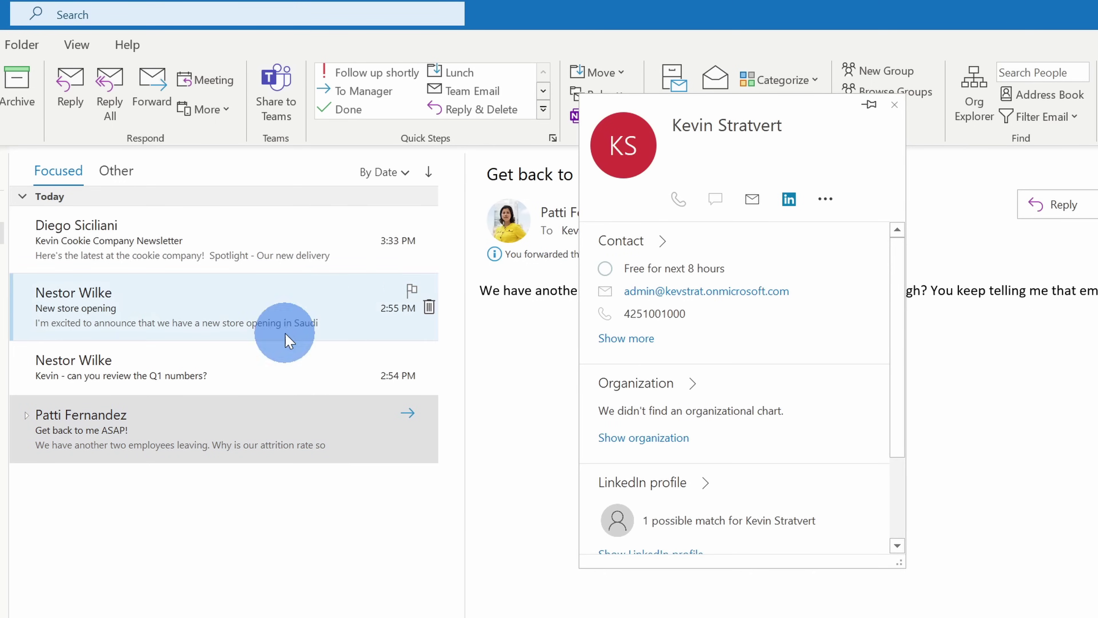
Step back through Q1 numbers review and New store opening, then open the cookie company newsletter
{"action": "left_click", "coordinate": [248, 362]}
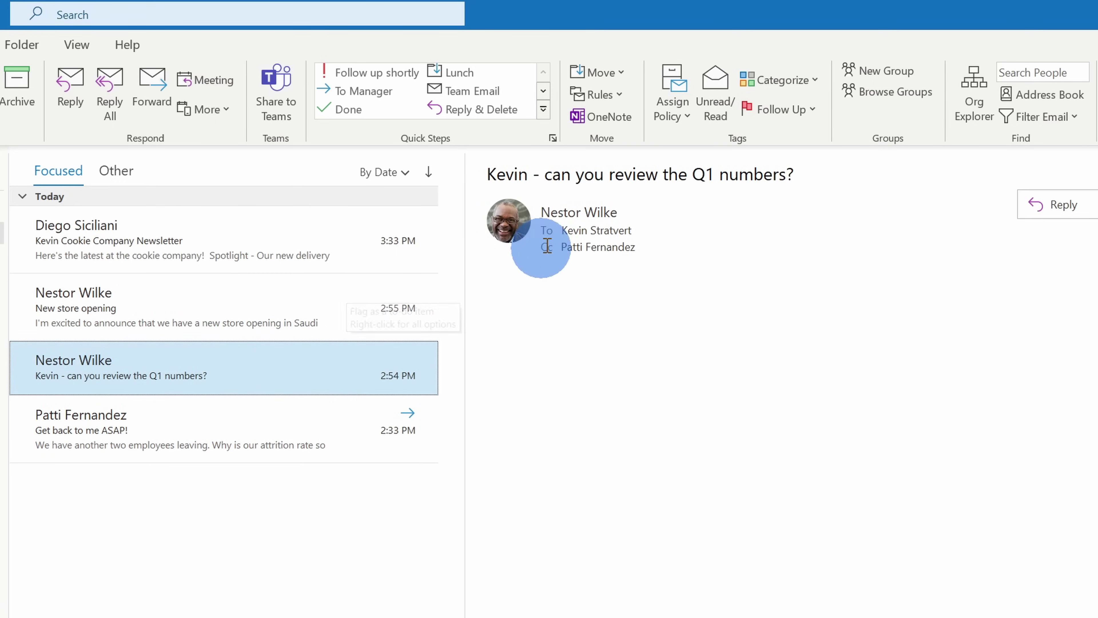
{"action": "left_click", "coordinate": [213, 311]}
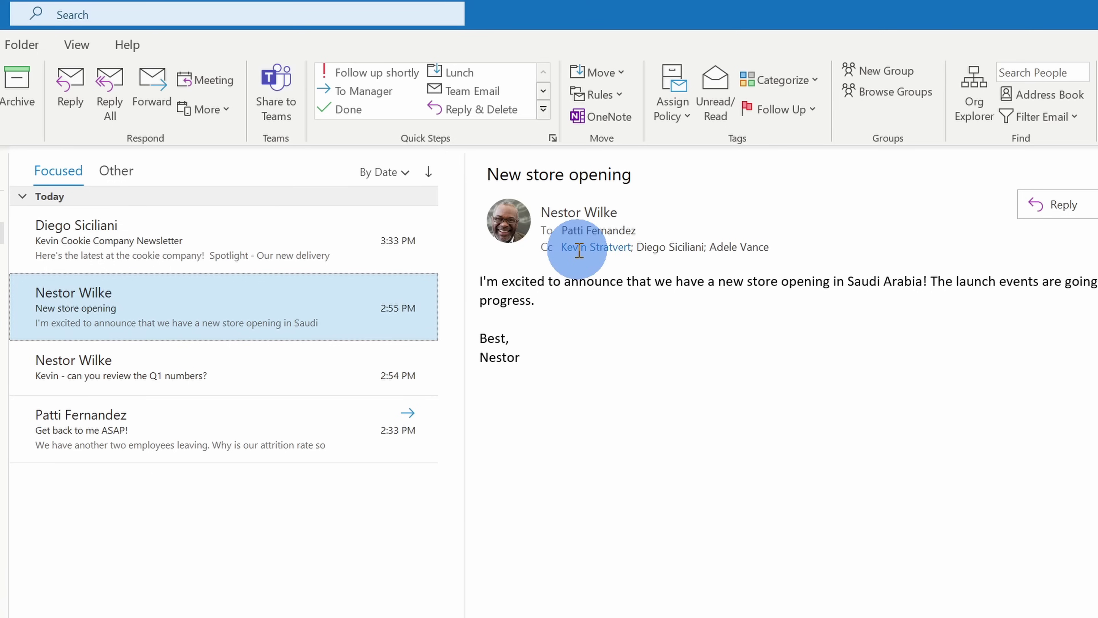
{"action": "left_click", "coordinate": [918, 370]}
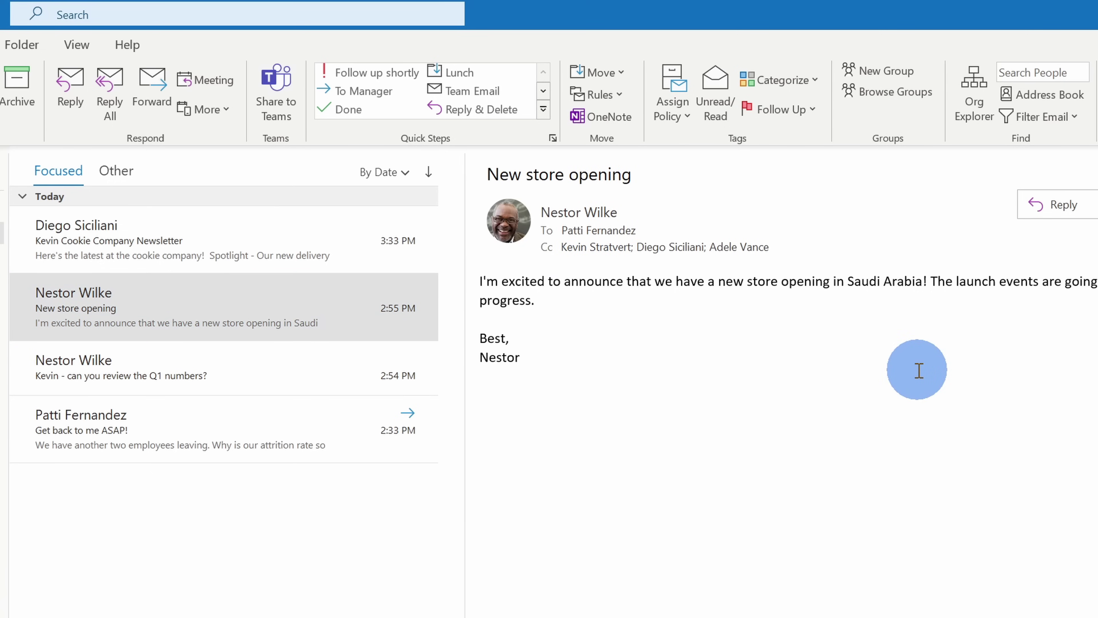
{"action": "left_click", "coordinate": [246, 252]}
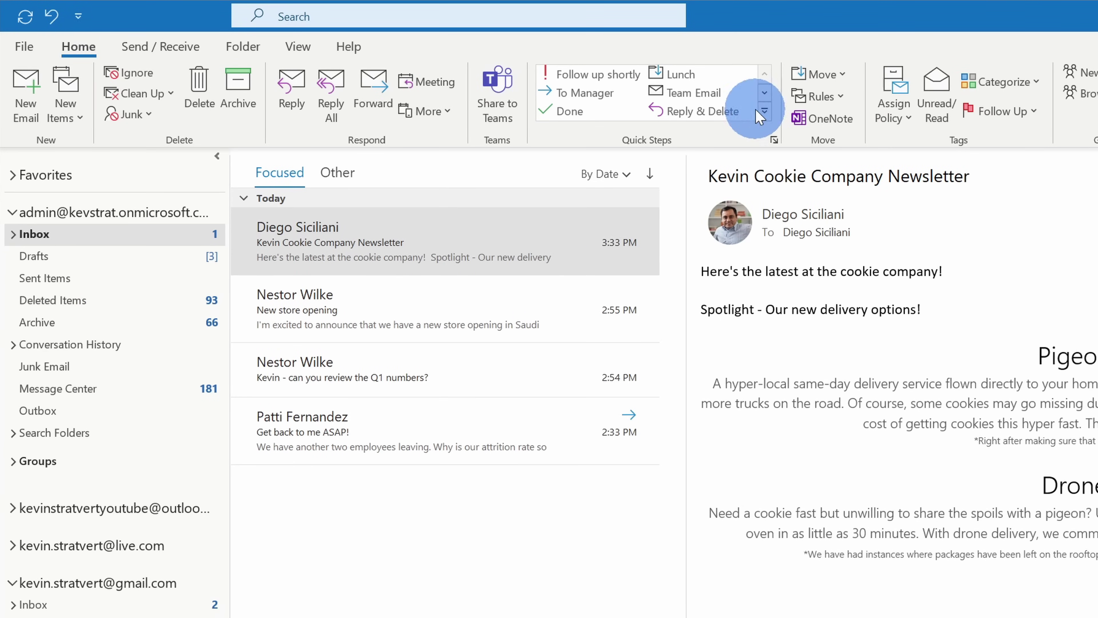
Start a new mail rule in the full Rules Wizard and proceed to its actions
{"action": "left_click", "coordinate": [830, 97]}
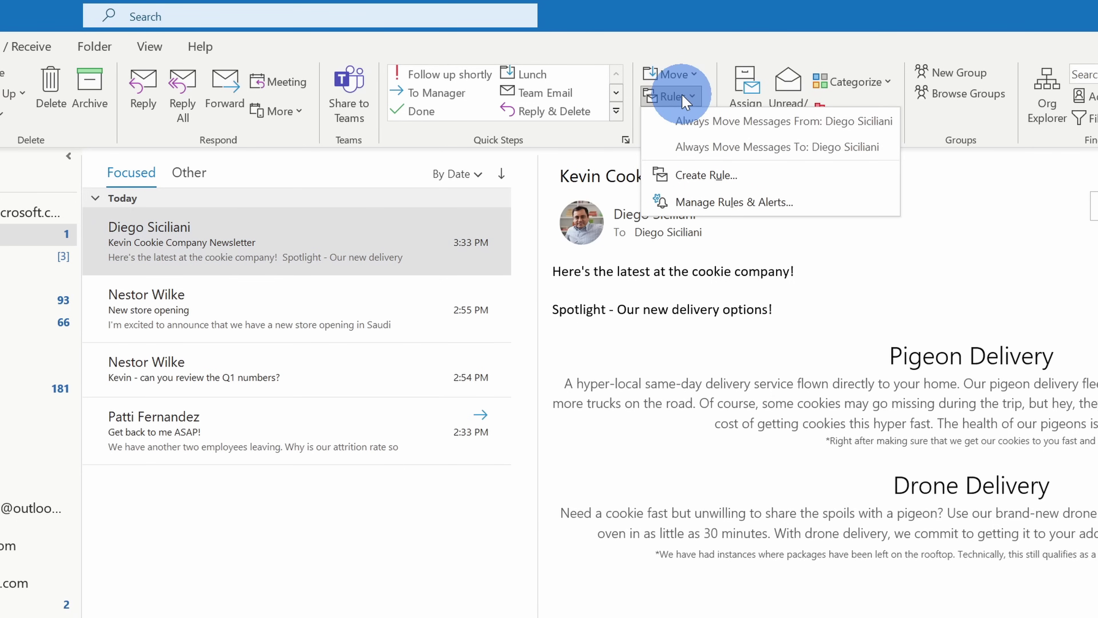
{"action": "left_click", "coordinate": [699, 180]}
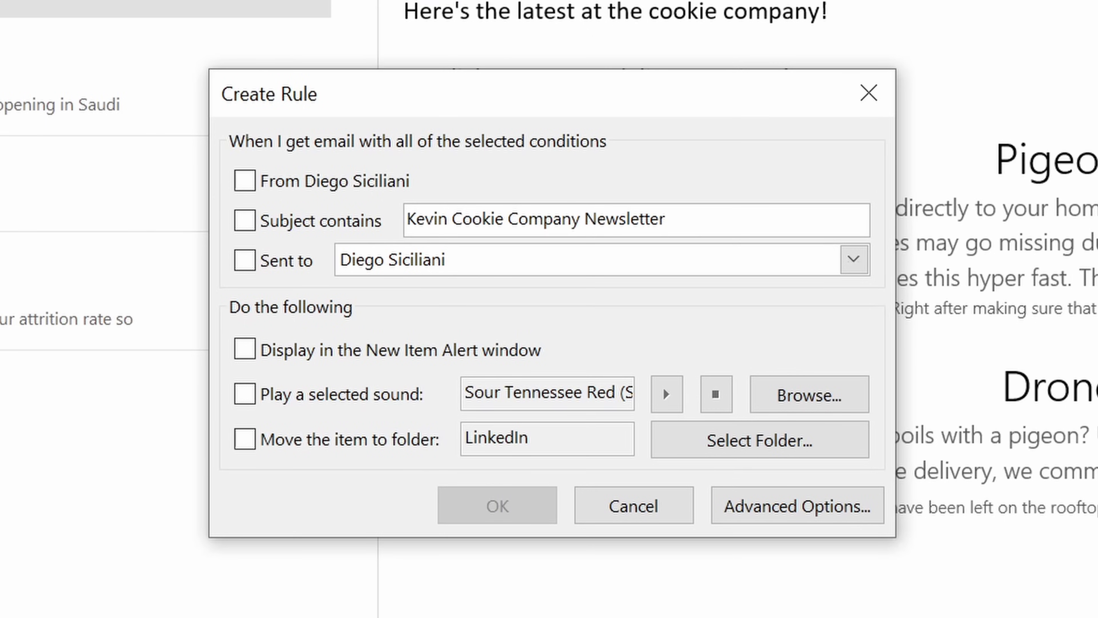
{"action": "left_click", "coordinate": [837, 506]}
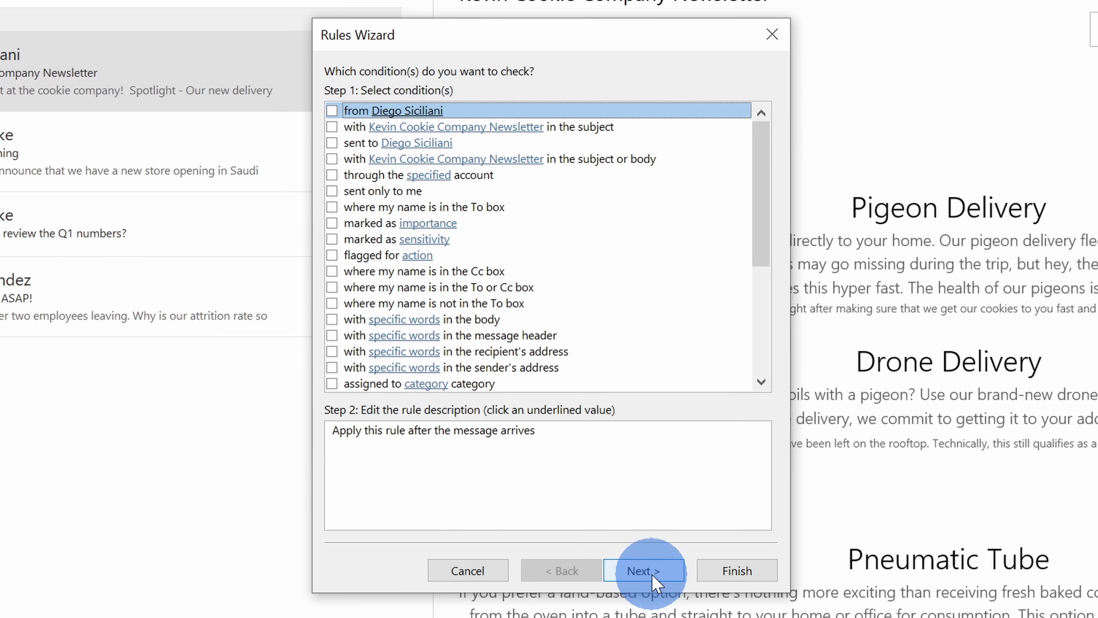
{"action": "left_click", "coordinate": [643, 570]}
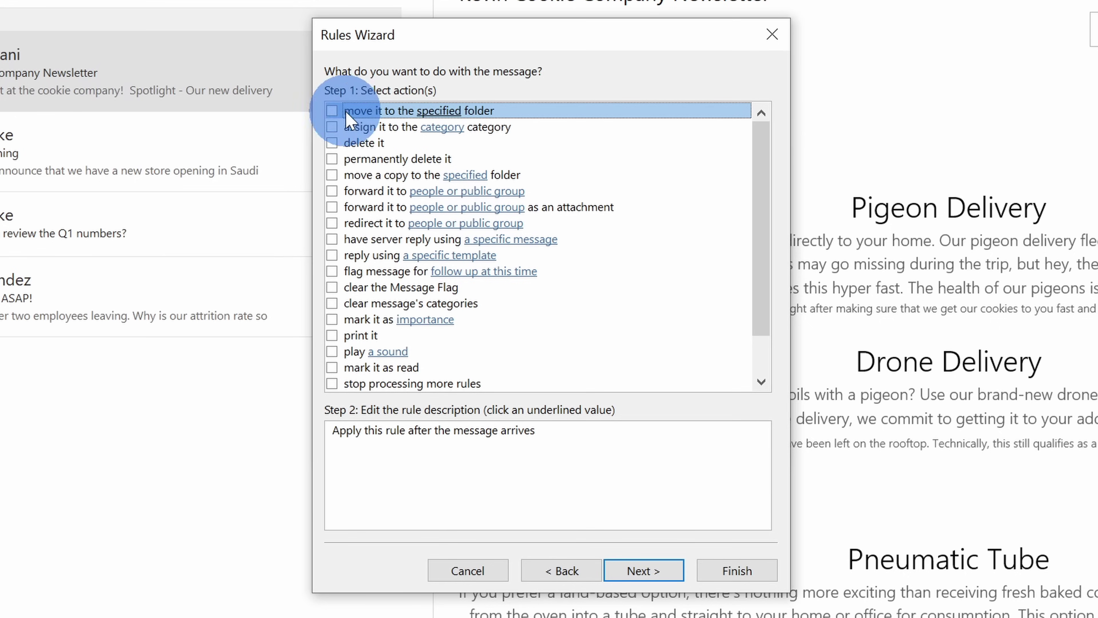
Make the rule move matching messages to the Archive folder
{"action": "left_click", "coordinate": [331, 112]}
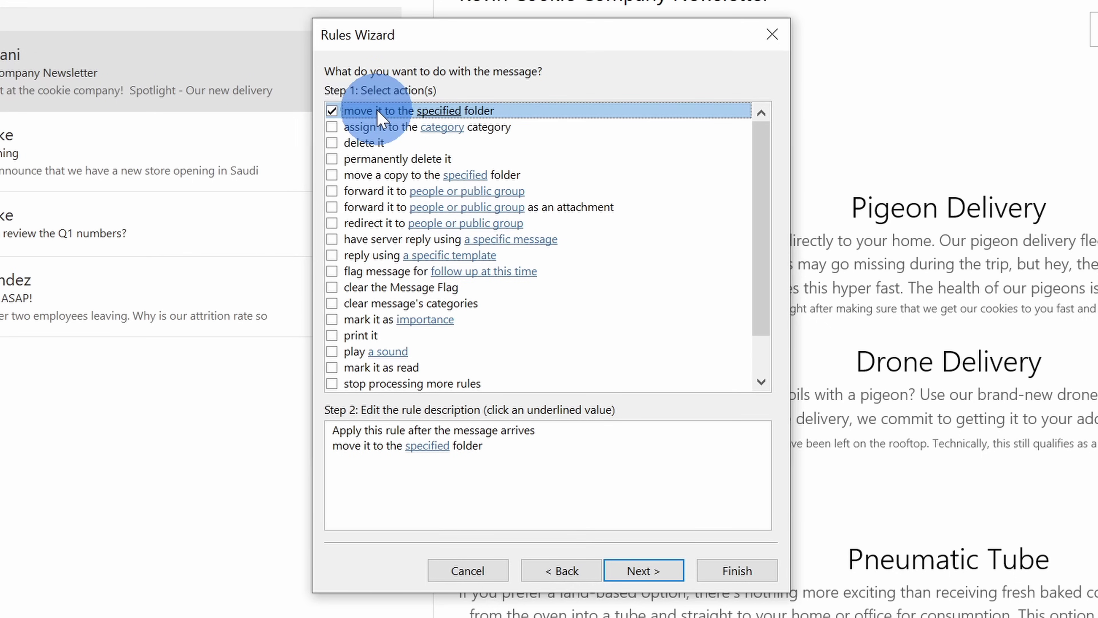
{"action": "left_click", "coordinate": [427, 446]}
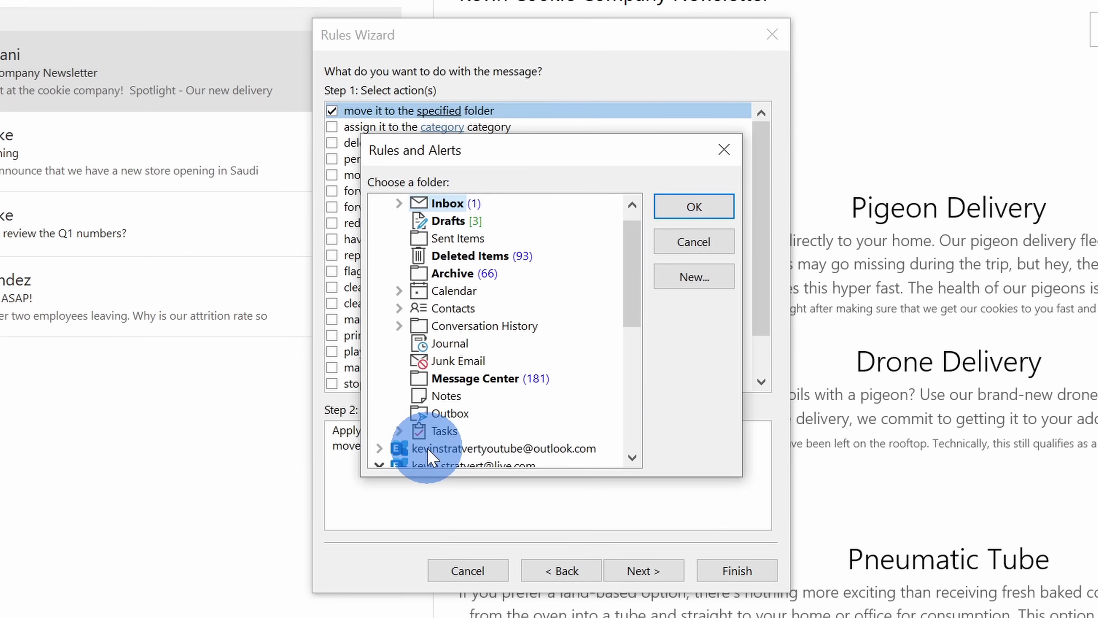
{"action": "left_click", "coordinate": [454, 274]}
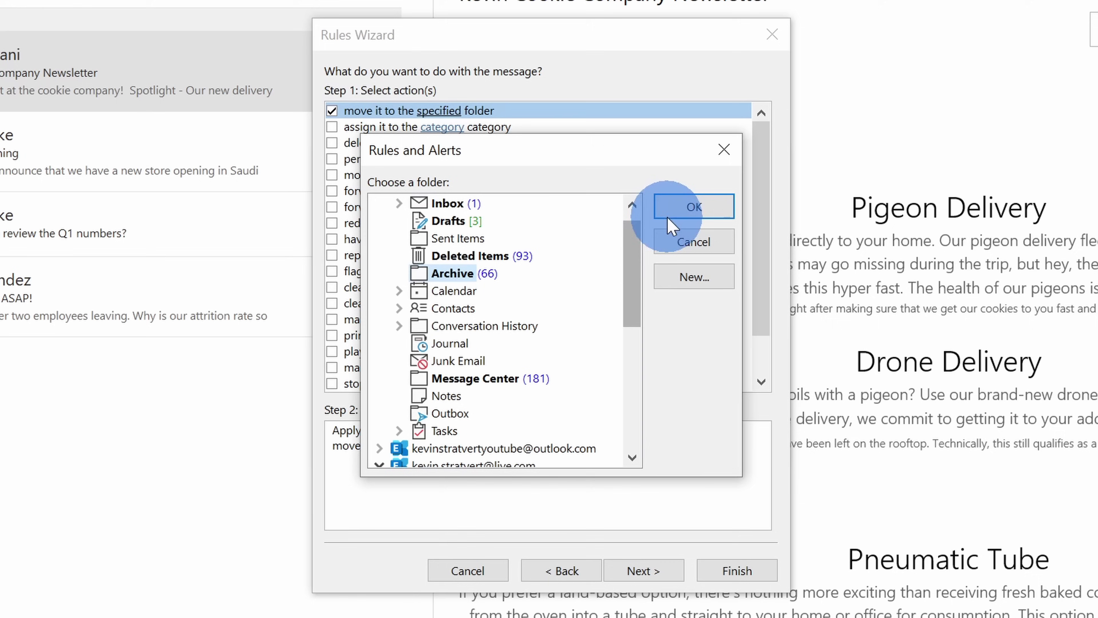
{"action": "left_click", "coordinate": [684, 207]}
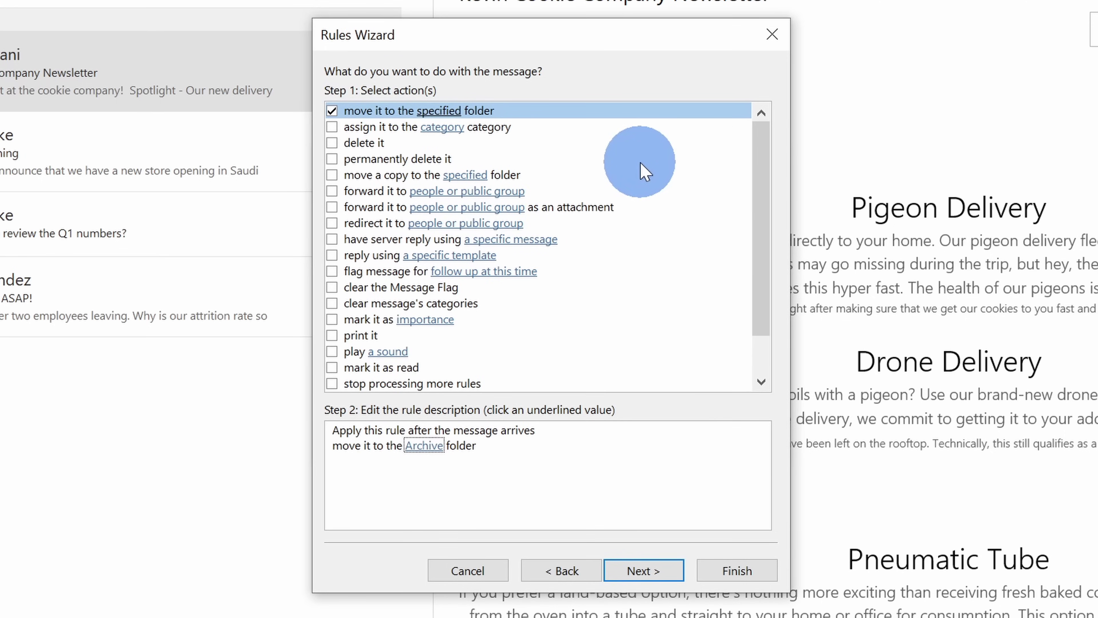
Add the exception 'except if my name is in the To or Cc box'
{"action": "left_click", "coordinate": [643, 571]}
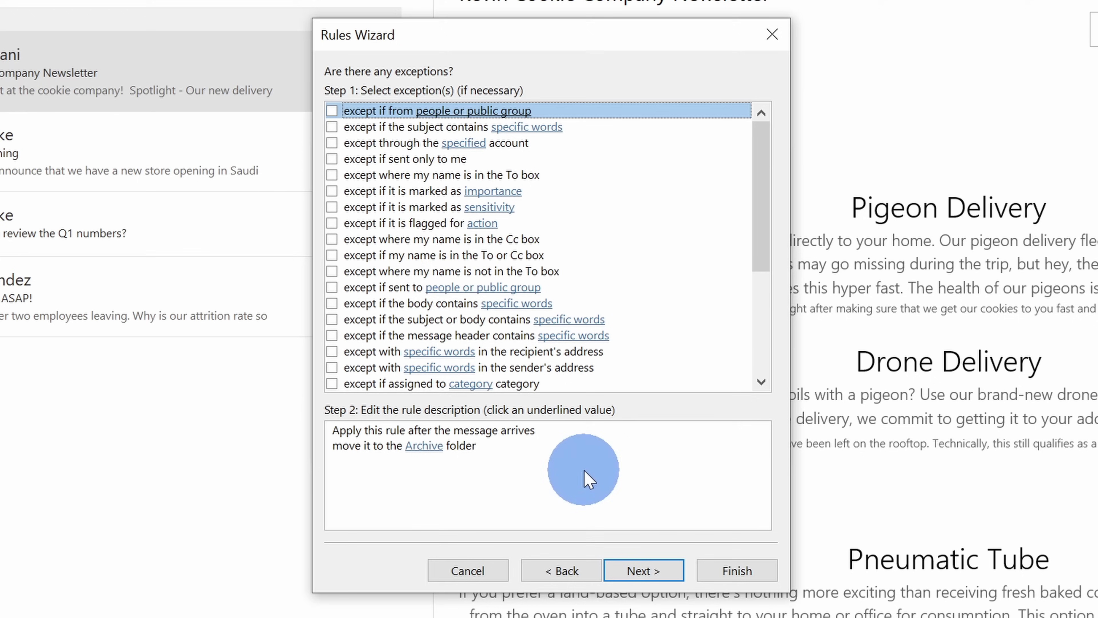
{"action": "left_click", "coordinate": [460, 255]}
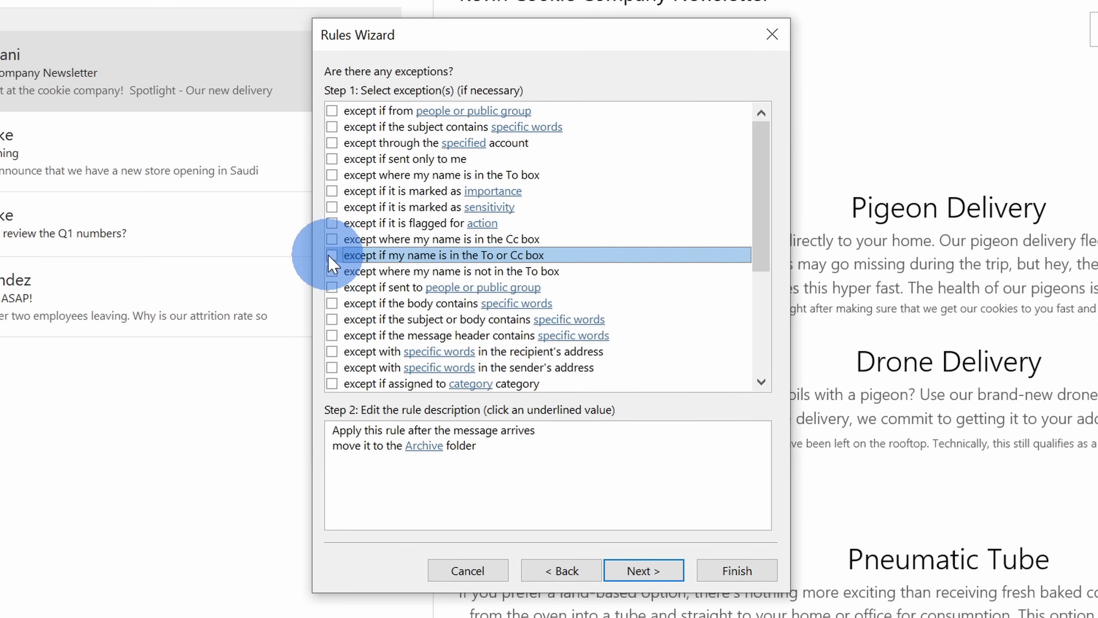
{"action": "left_click", "coordinate": [332, 256]}
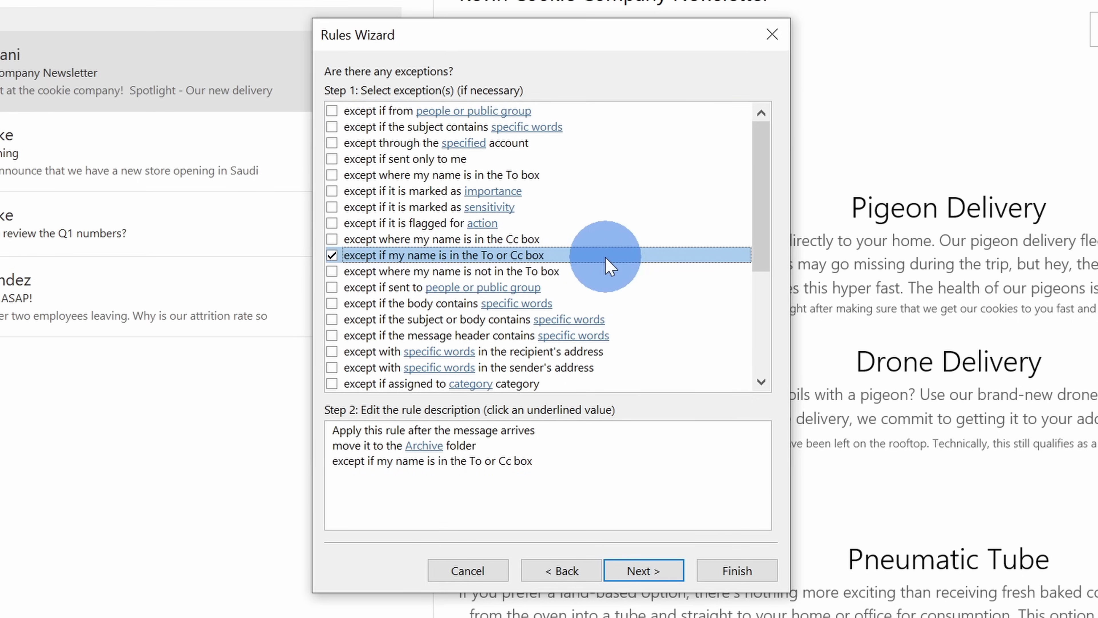
{"action": "left_click", "coordinate": [645, 578]}
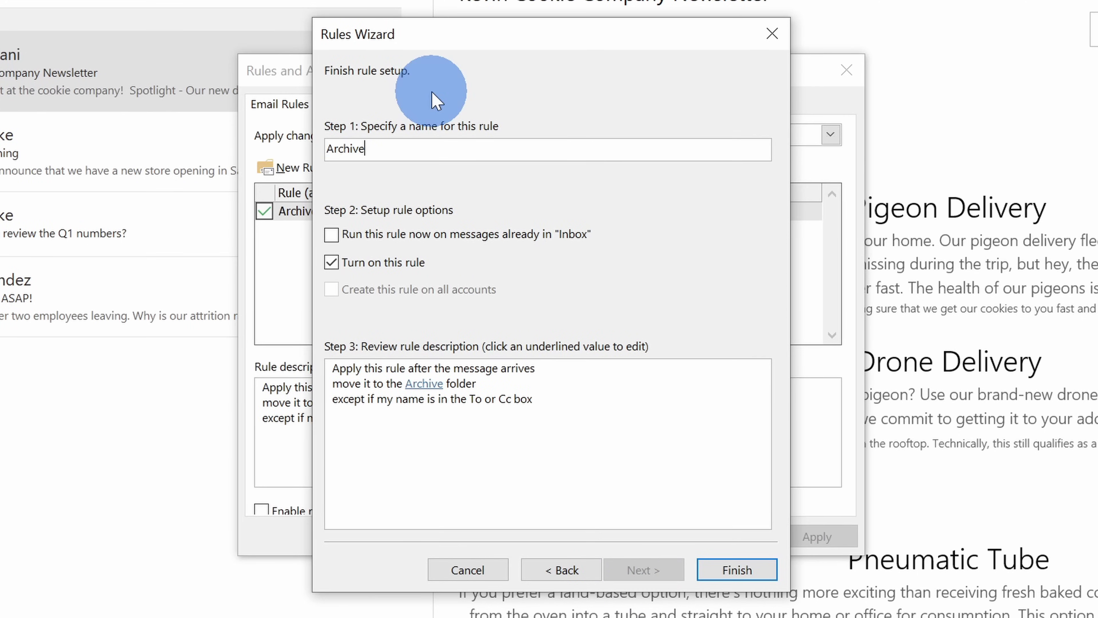
Name the rule 'Keep messages in inbox where I'm on to or cc', run it on the Inbox now, and finish
{"action": "double_click", "coordinate": [417, 149]}
{"action": "type", "text": "Keep messages in inbox where I'm on to or cc"}
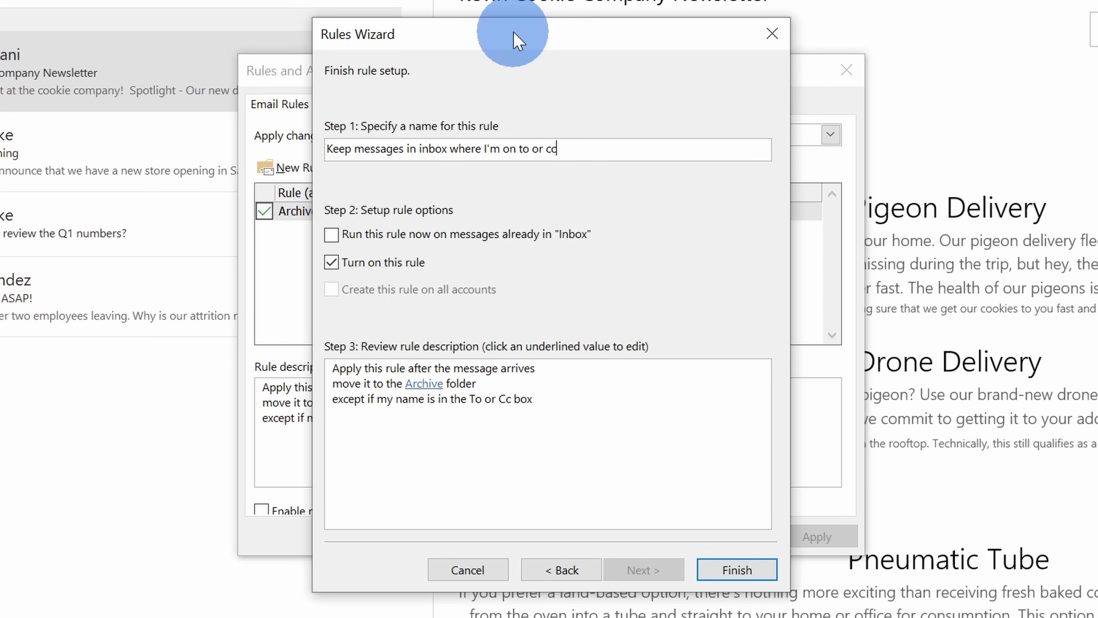
{"action": "left_click", "coordinate": [332, 235]}
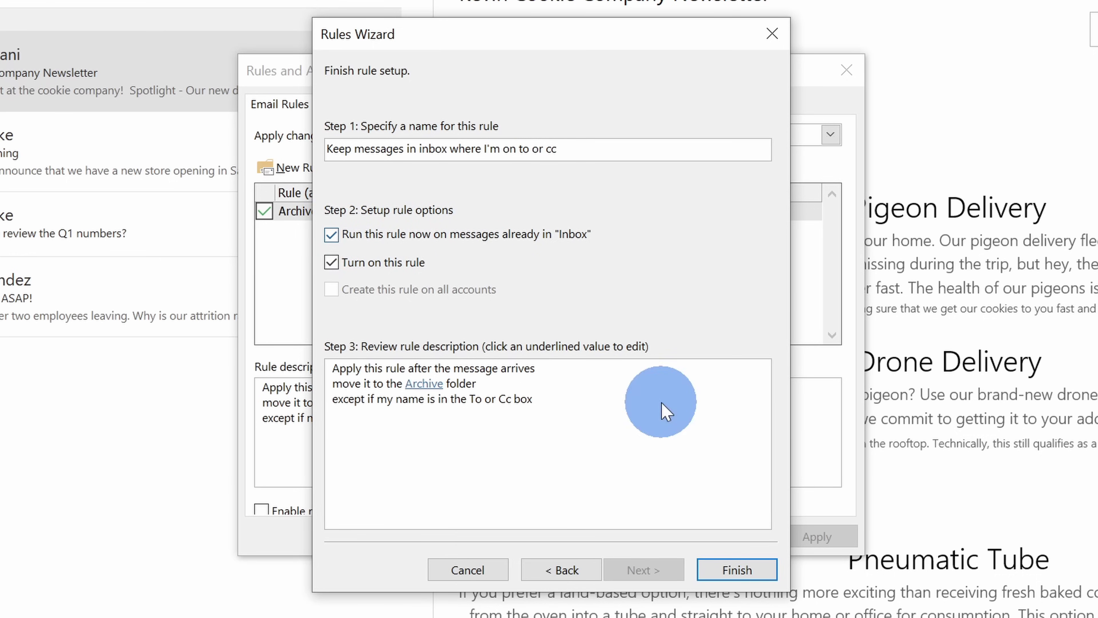
{"action": "left_click", "coordinate": [737, 570]}
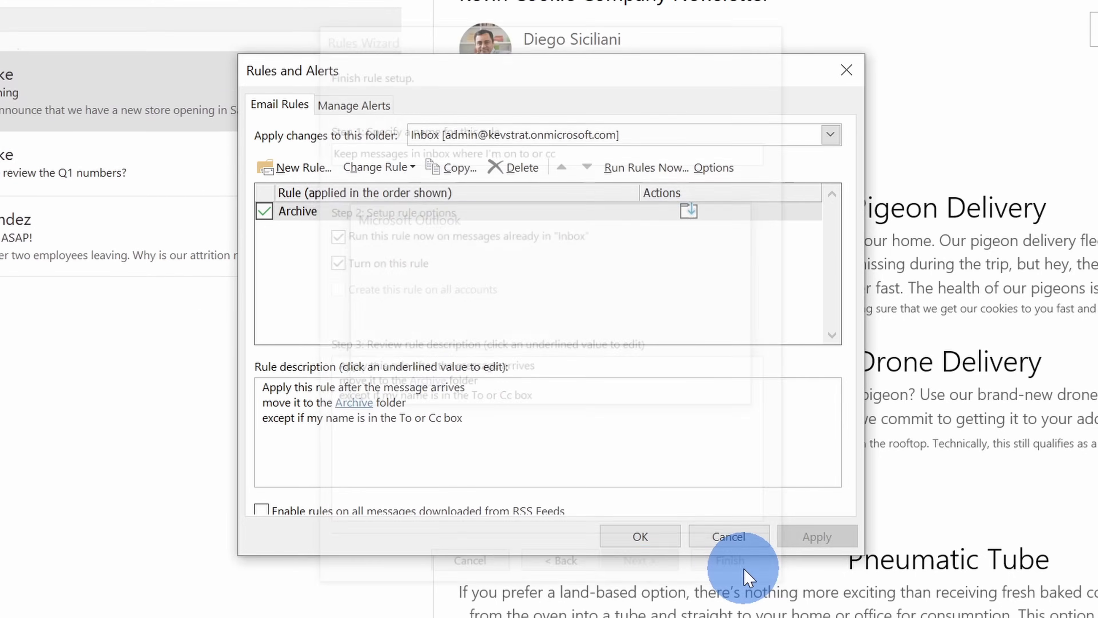
{"action": "left_click", "coordinate": [639, 603]}
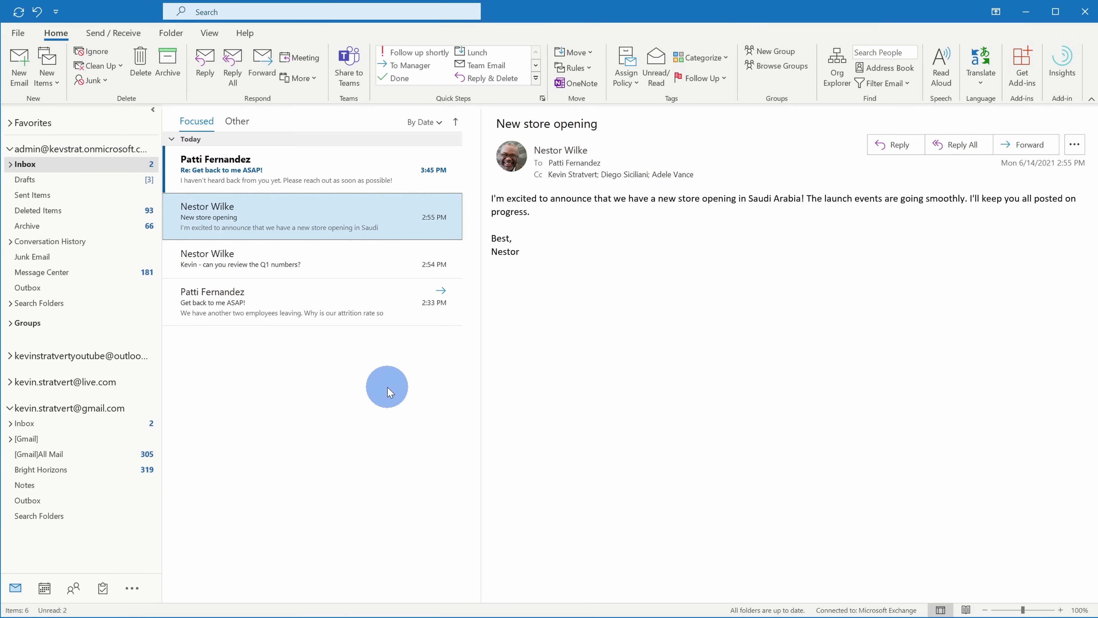
Review the 'Get back to me ASAP!' thread, then show messages as conversations in all mailboxes
{"action": "left_click", "coordinate": [333, 298]}
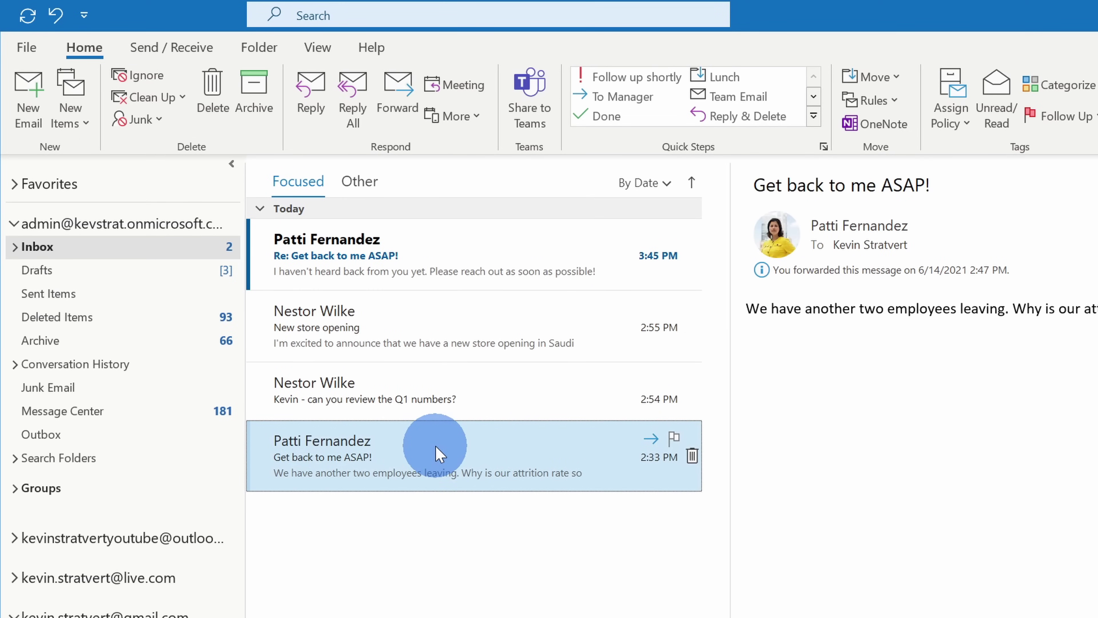
{"action": "left_click", "coordinate": [448, 263]}
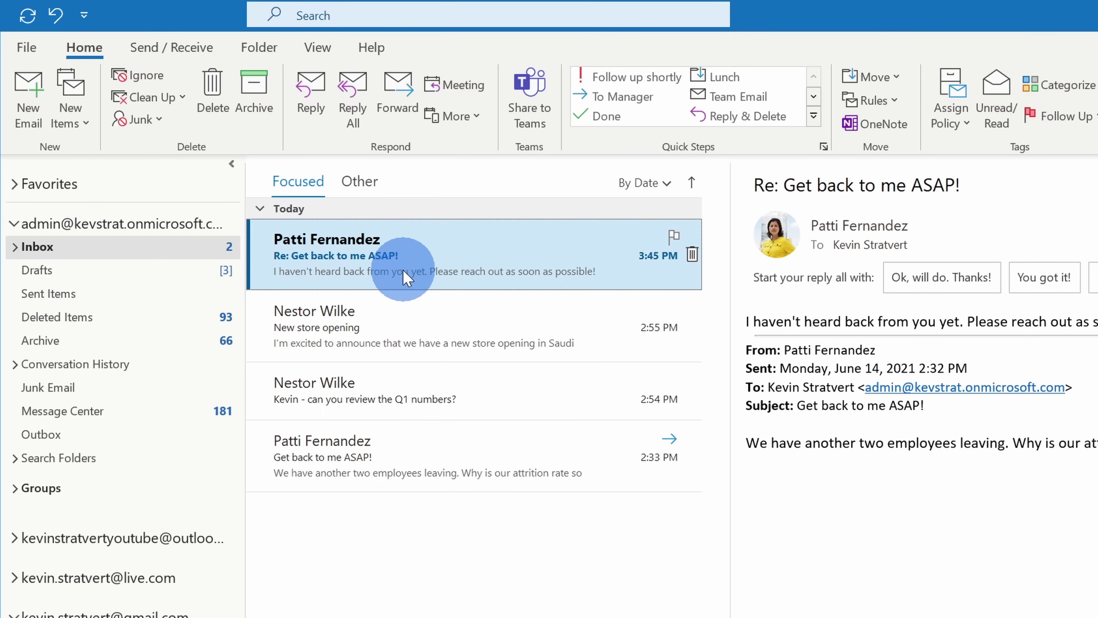
{"action": "left_click", "coordinate": [317, 48]}
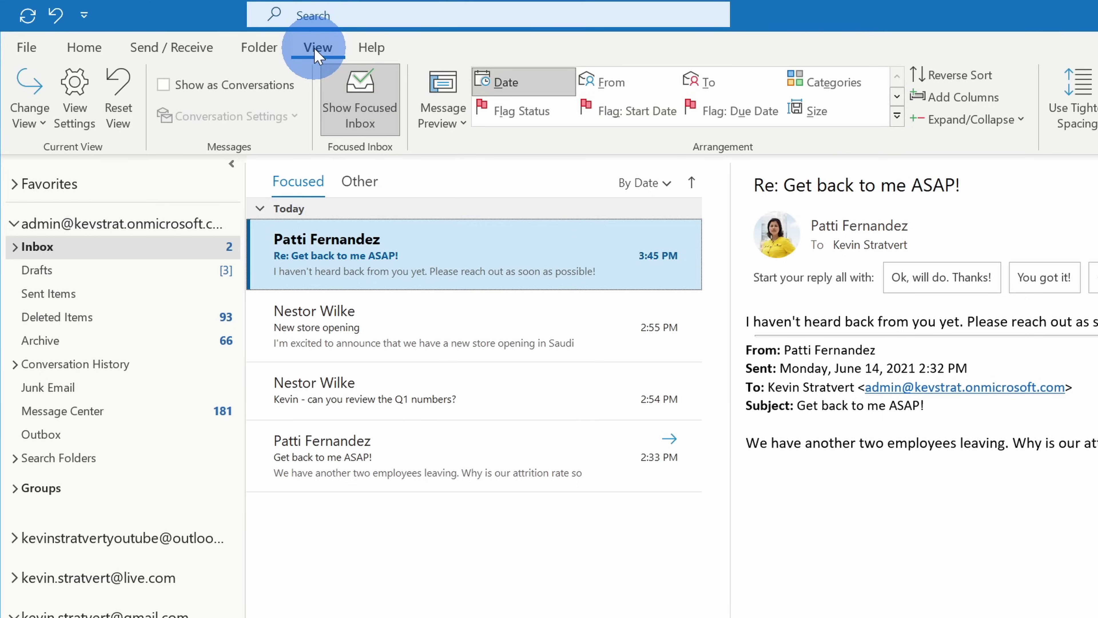
{"action": "left_click", "coordinate": [175, 86]}
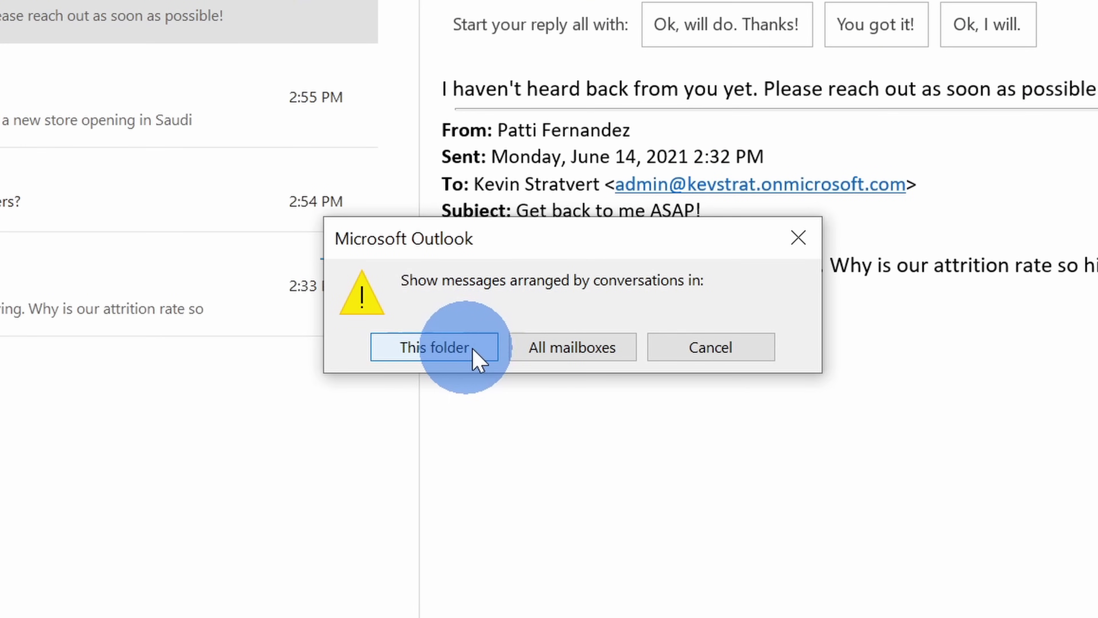
{"action": "left_click", "coordinate": [566, 350]}
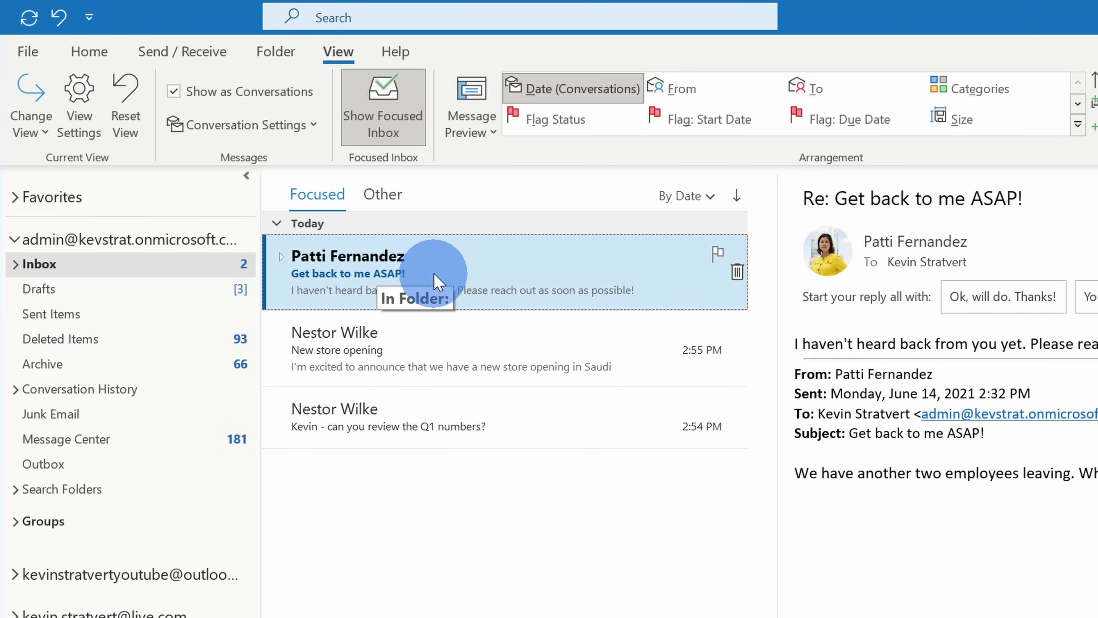
{"action": "left_click", "coordinate": [280, 260]}
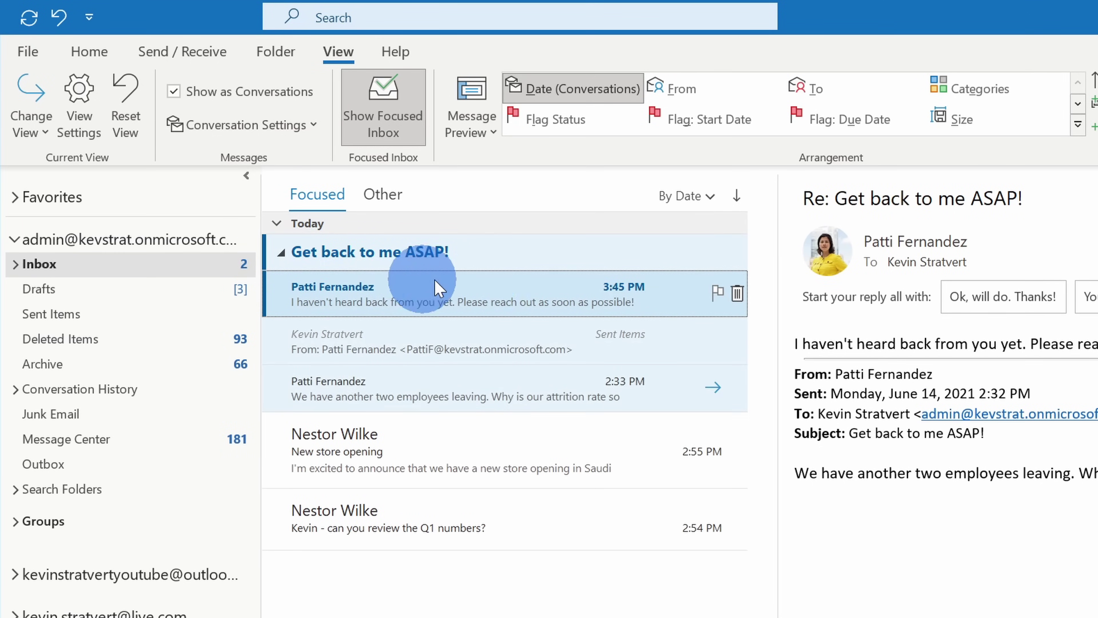
{"action": "left_click", "coordinate": [281, 253]}
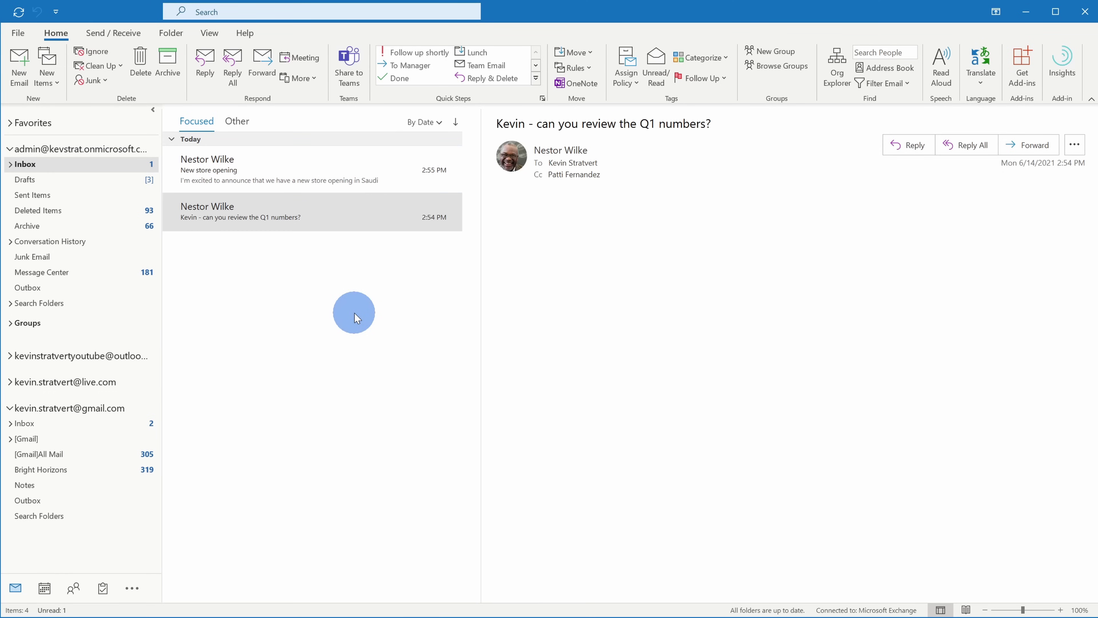
Archive 'New store opening', then flag the Q1 numbers email and archive it too
{"action": "left_click", "coordinate": [341, 165]}
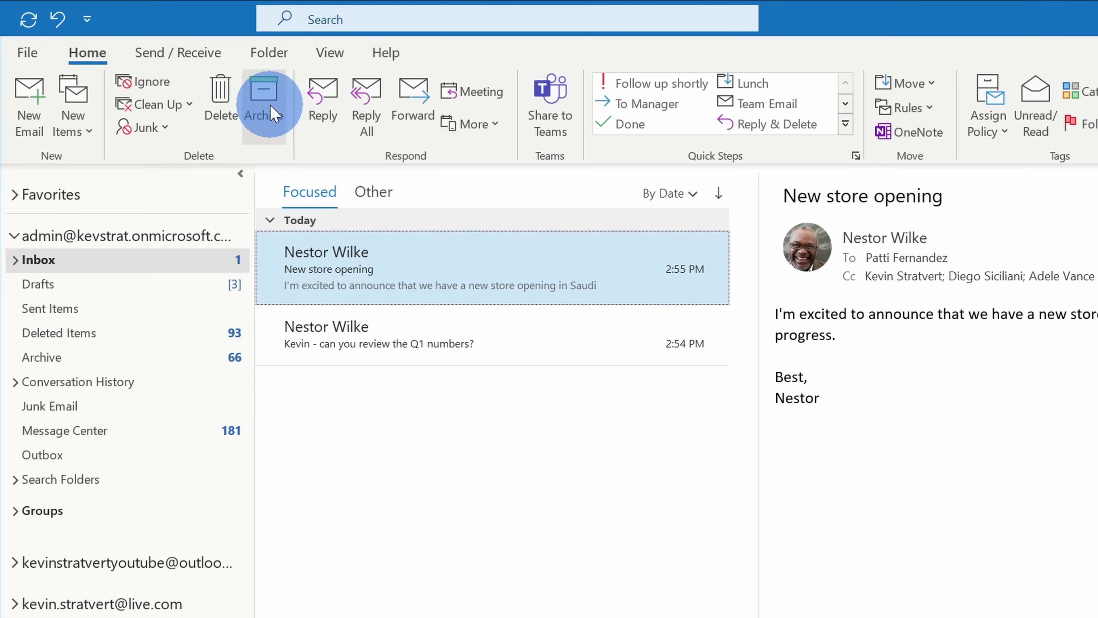
{"action": "left_click", "coordinate": [272, 113]}
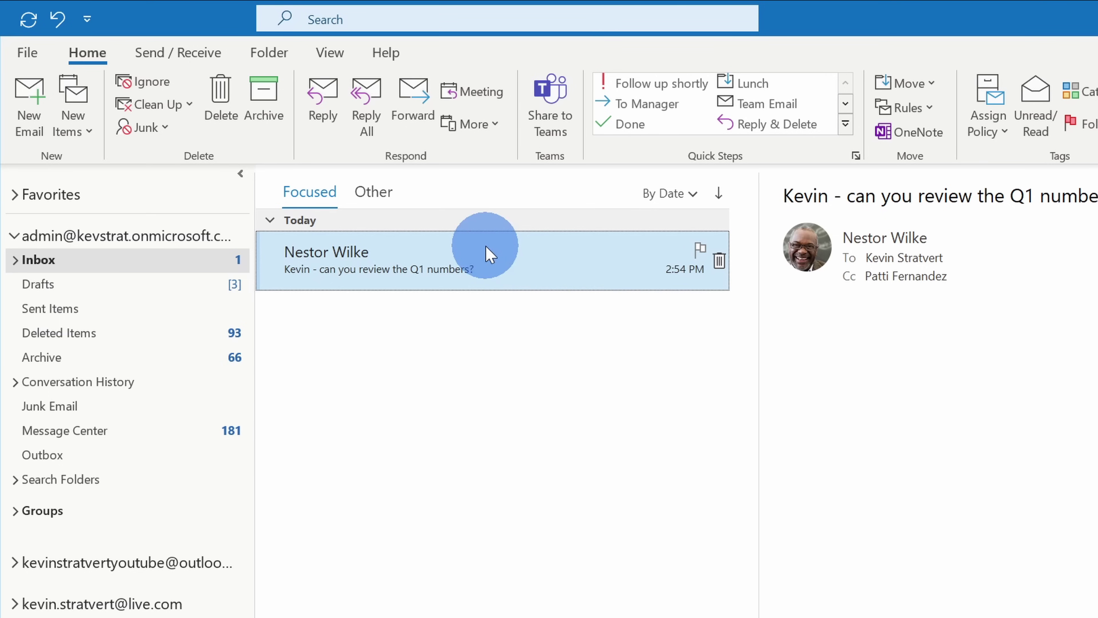
{"action": "left_click", "coordinate": [700, 249]}
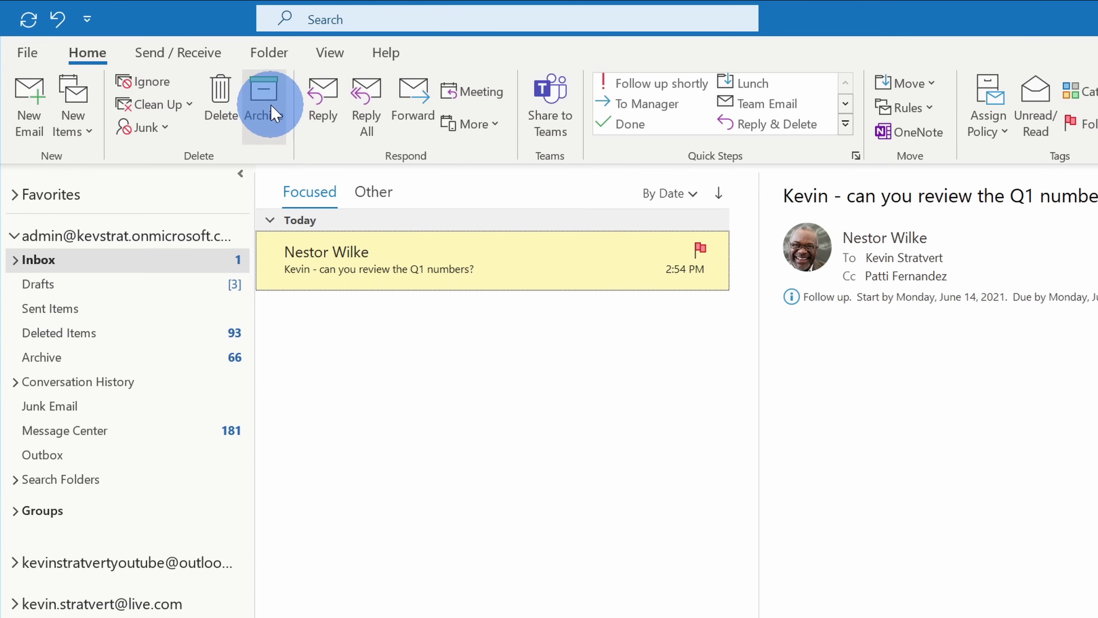
{"action": "left_click", "coordinate": [272, 113]}
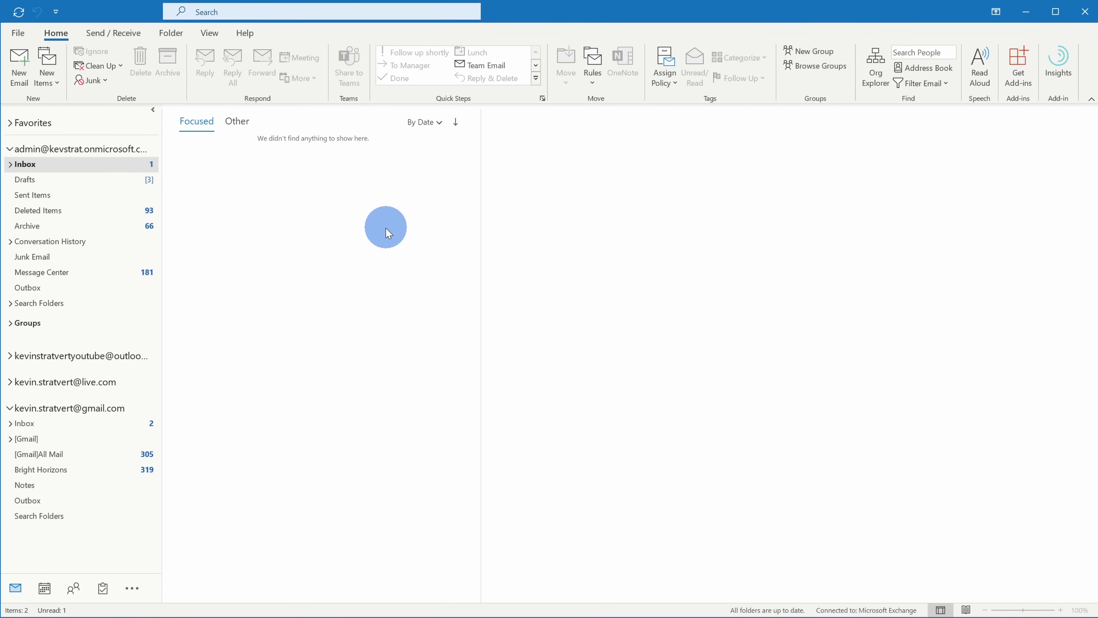
Switch to Tasks to see the flagged Q1 numbers email listed as a task
{"action": "mouse_move", "coordinate": [103, 588]}
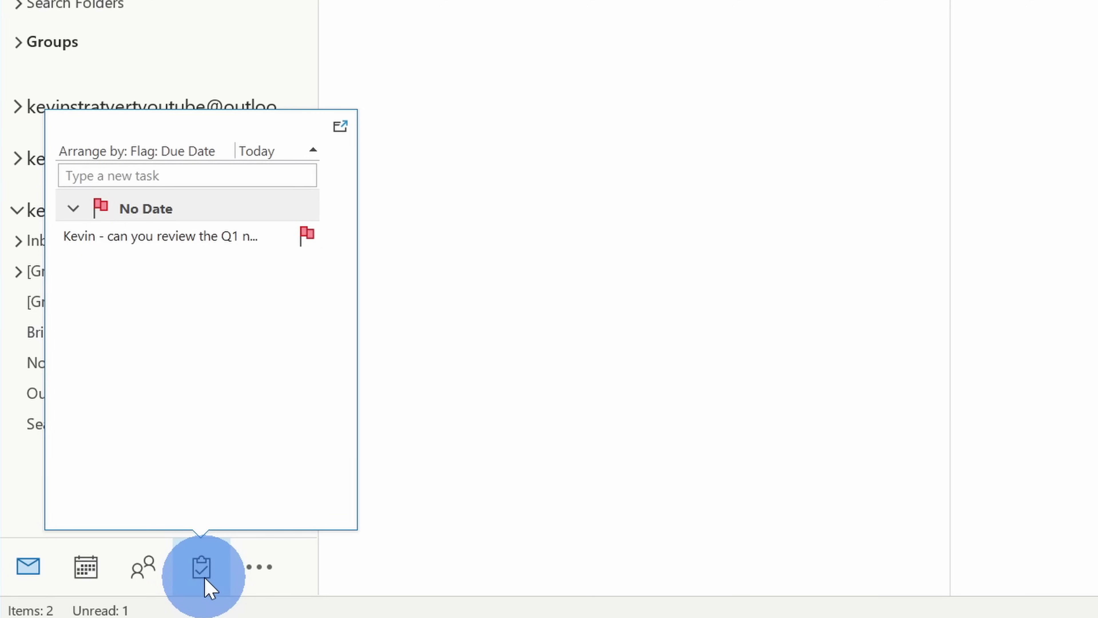
{"action": "left_click", "coordinate": [204, 571]}
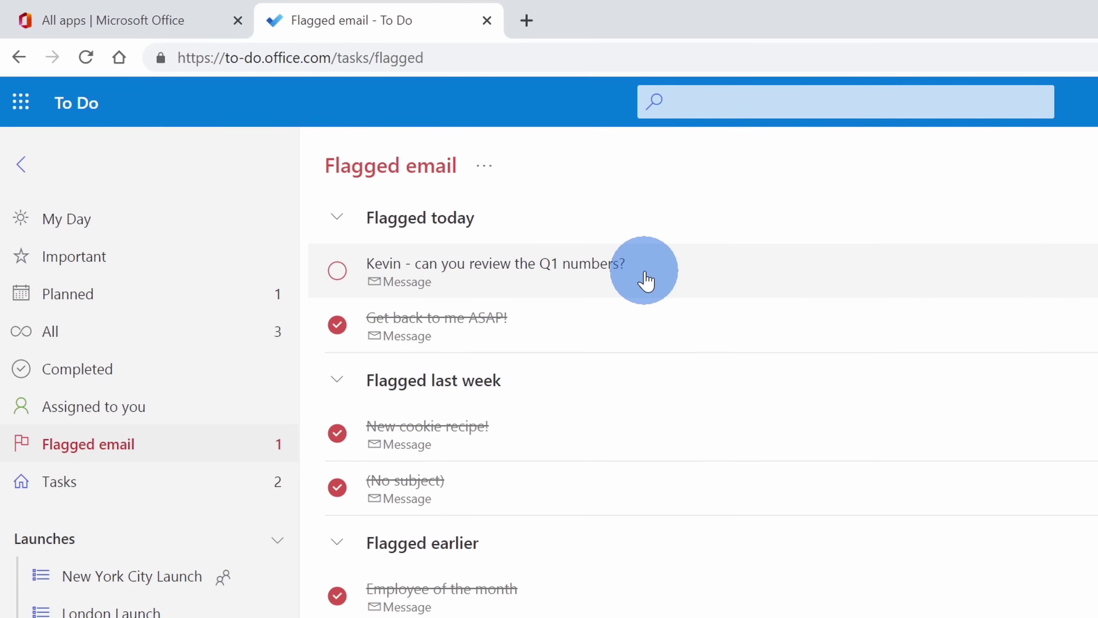
Add the Q1 numbers review task to My Day and view the My Day list
{"action": "right_click", "coordinate": [682, 280]}
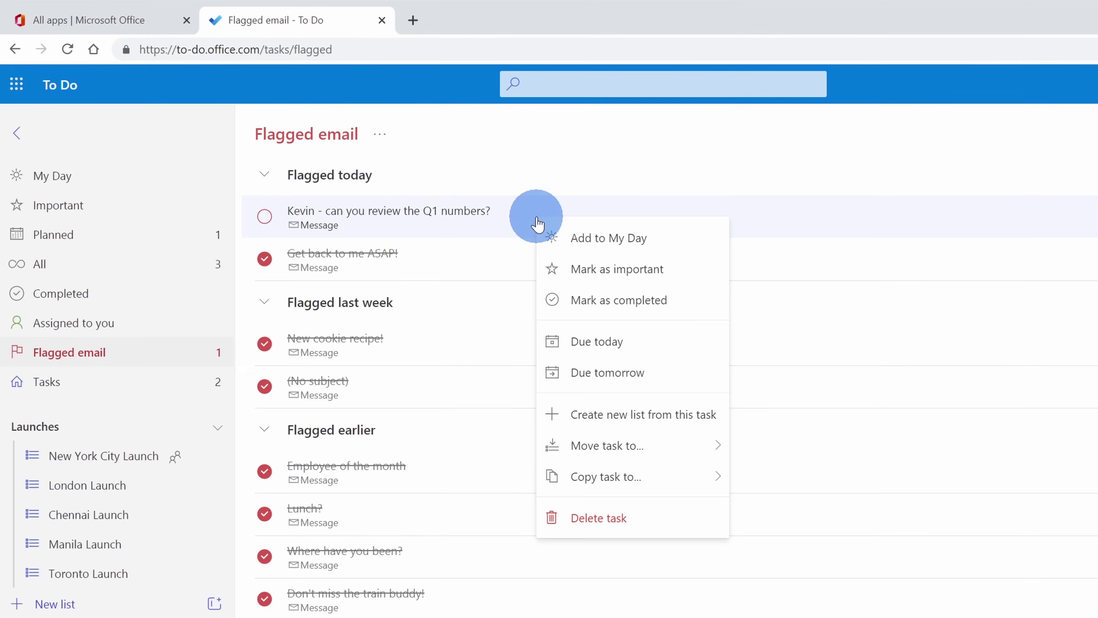
{"action": "left_click", "coordinate": [592, 243]}
{"action": "left_click", "coordinate": [103, 177]}
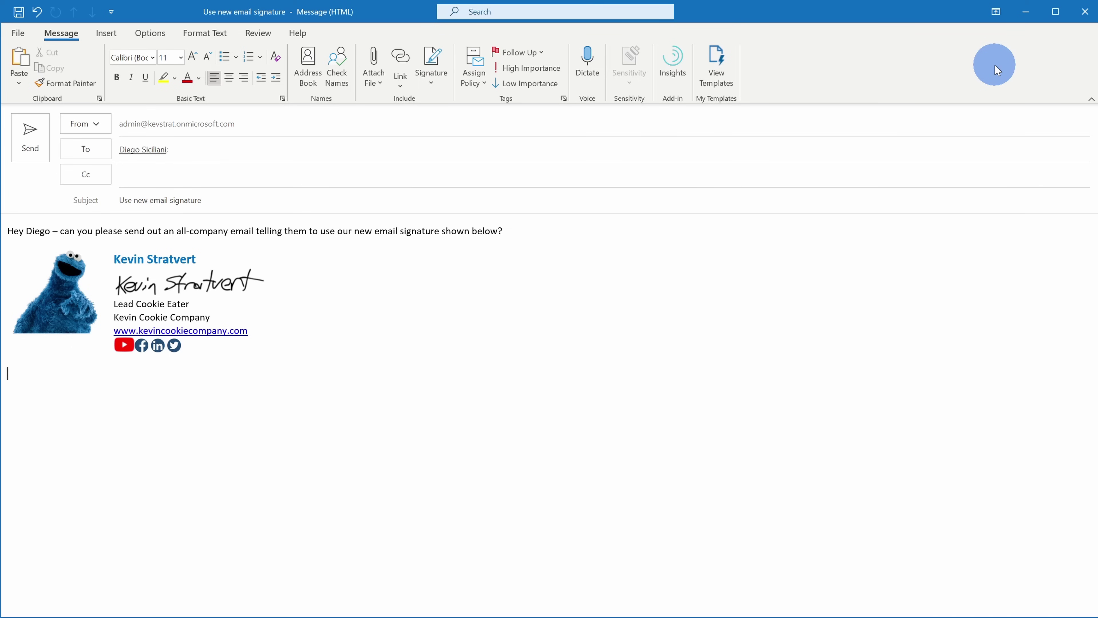
Flag the 'Use new email signature' message for follow-up with No Date and send it
{"action": "mouse_move", "coordinate": [148, 148]}
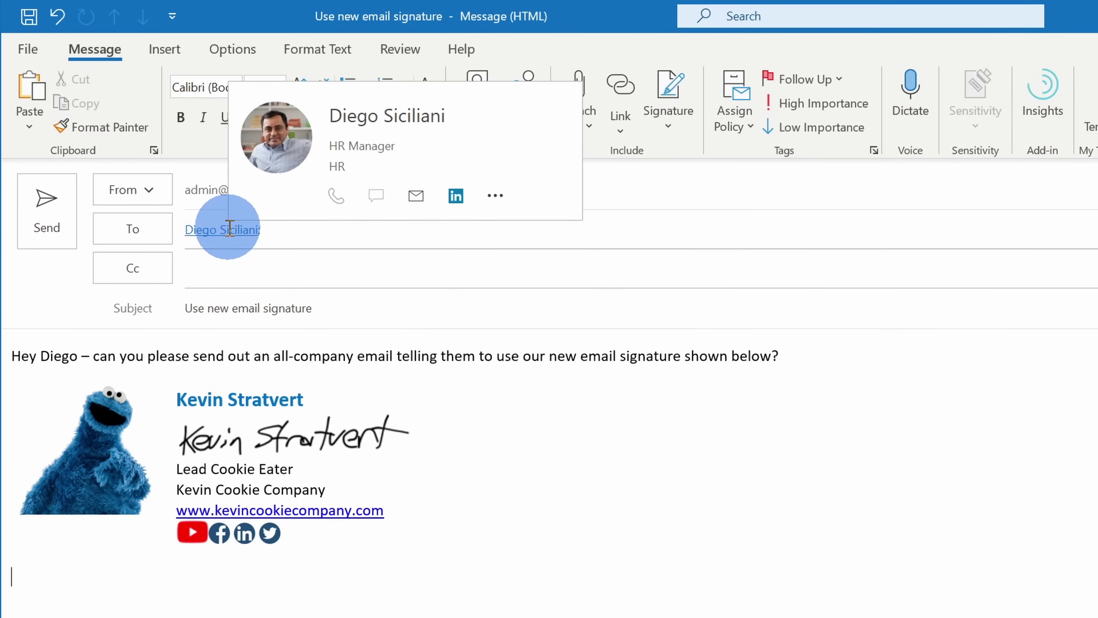
{"action": "left_click", "coordinate": [841, 379]}
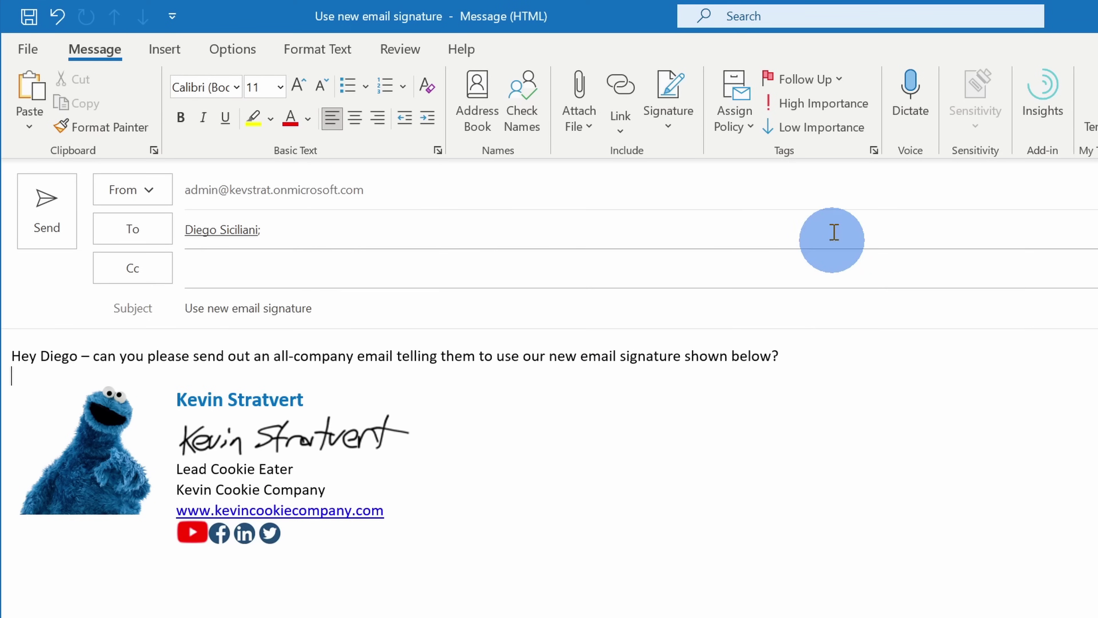
{"action": "left_click", "coordinate": [834, 89]}
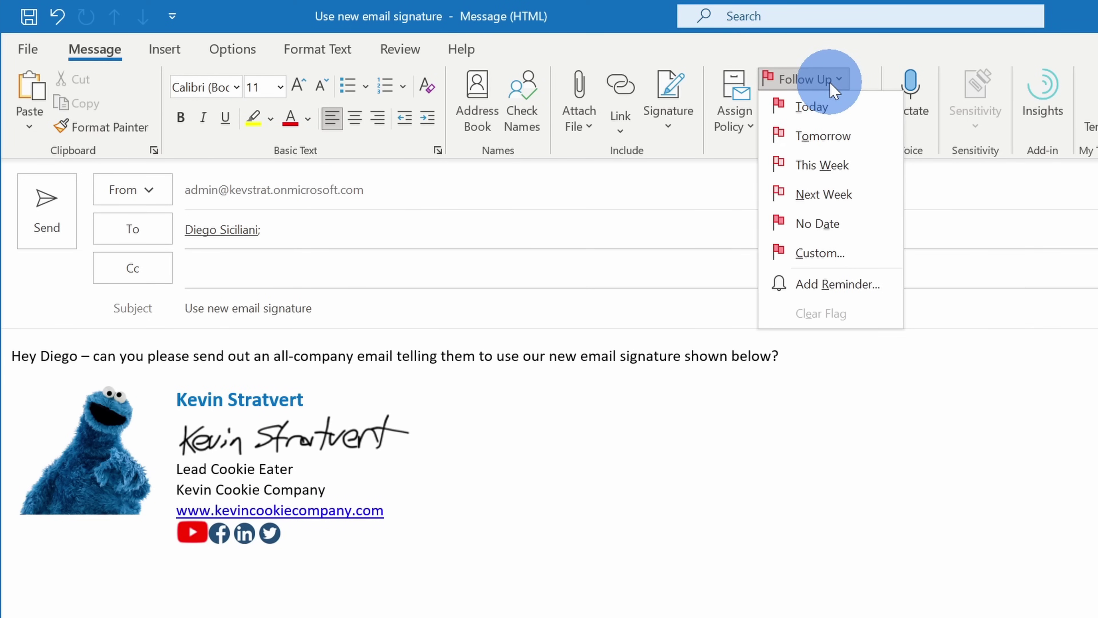
{"action": "left_click", "coordinate": [838, 216]}
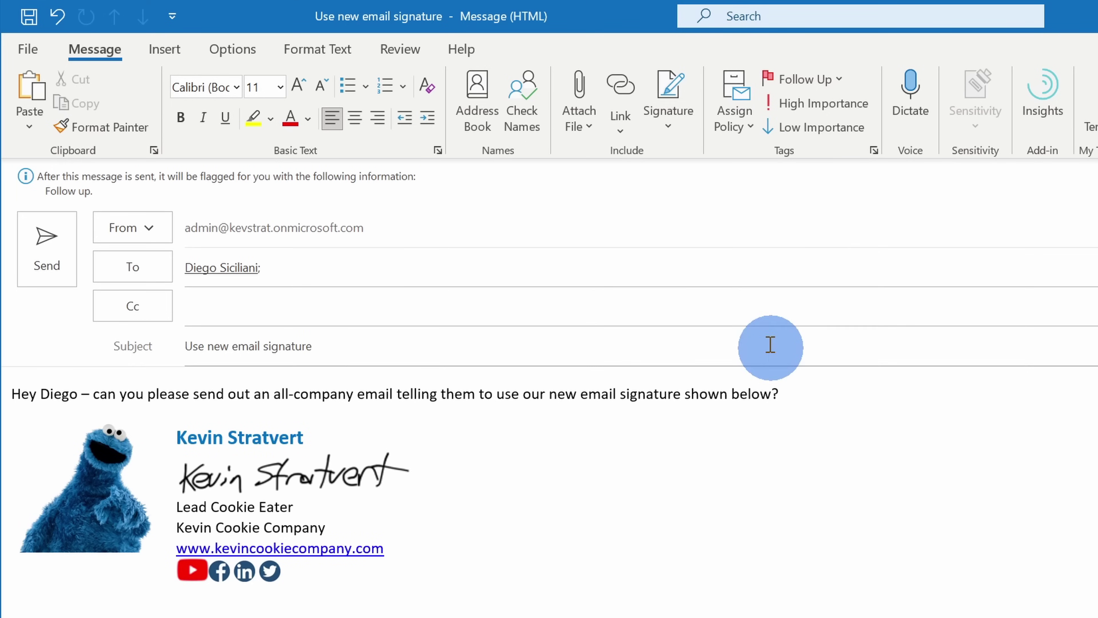
{"action": "left_click", "coordinate": [62, 259]}
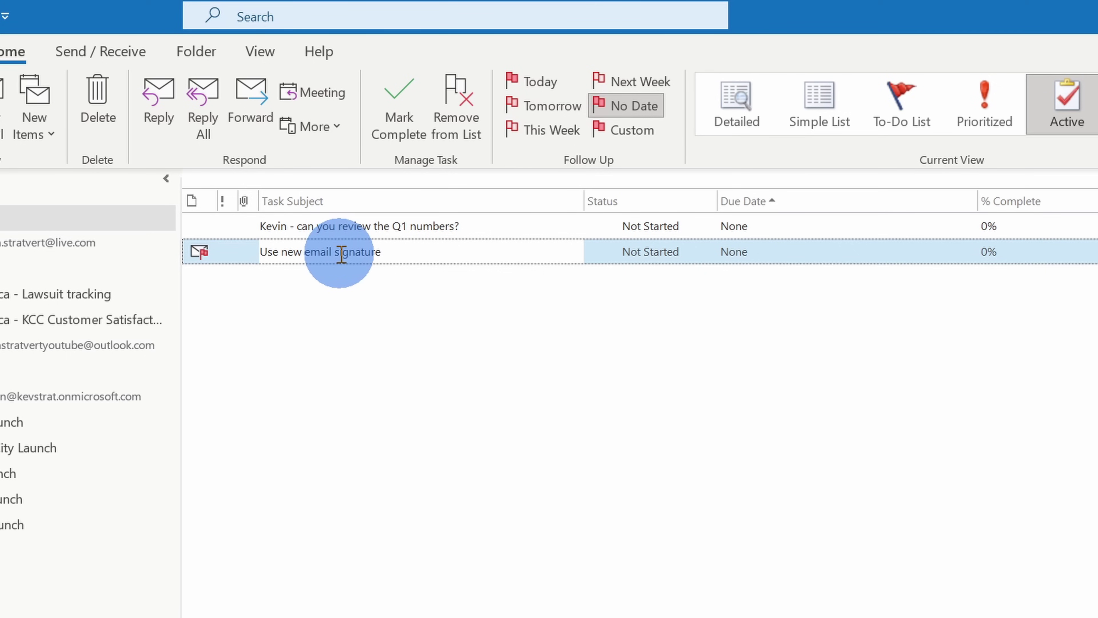
Create a red 'Waiting for response' category and assign it to the 'Use new email signature' task
{"action": "right_click", "coordinate": [385, 252]}
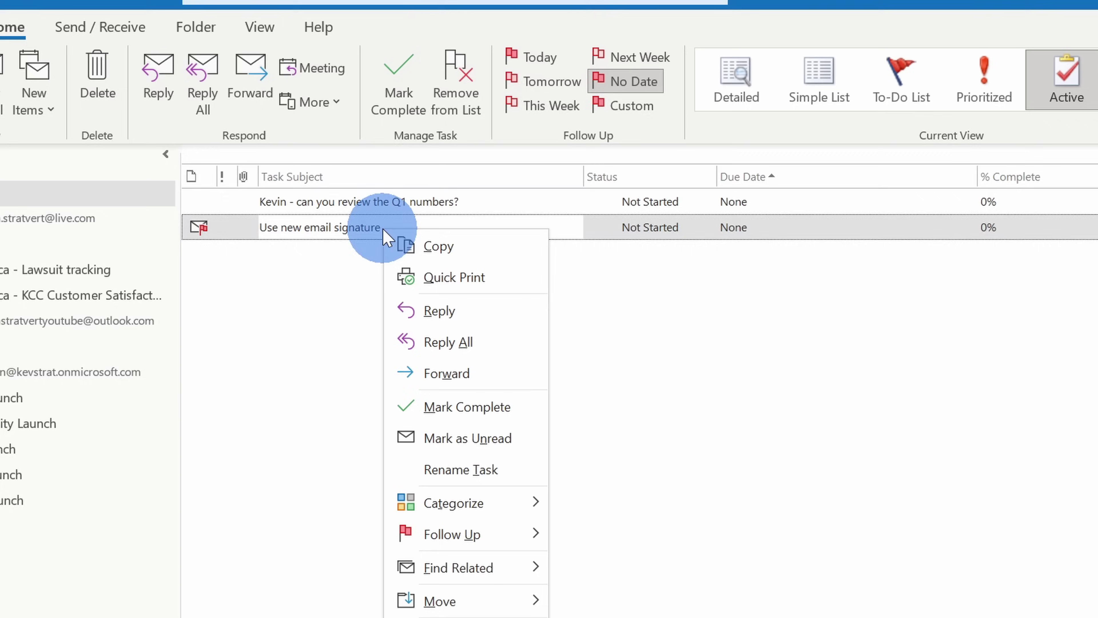
{"action": "mouse_move", "coordinate": [489, 528]}
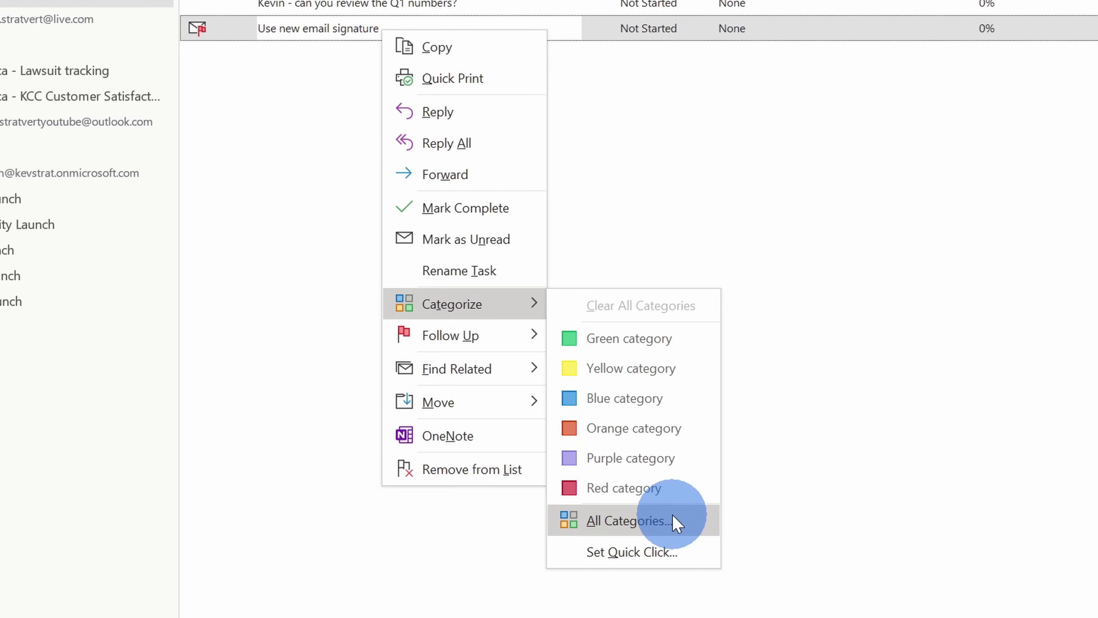
{"action": "left_click", "coordinate": [677, 523]}
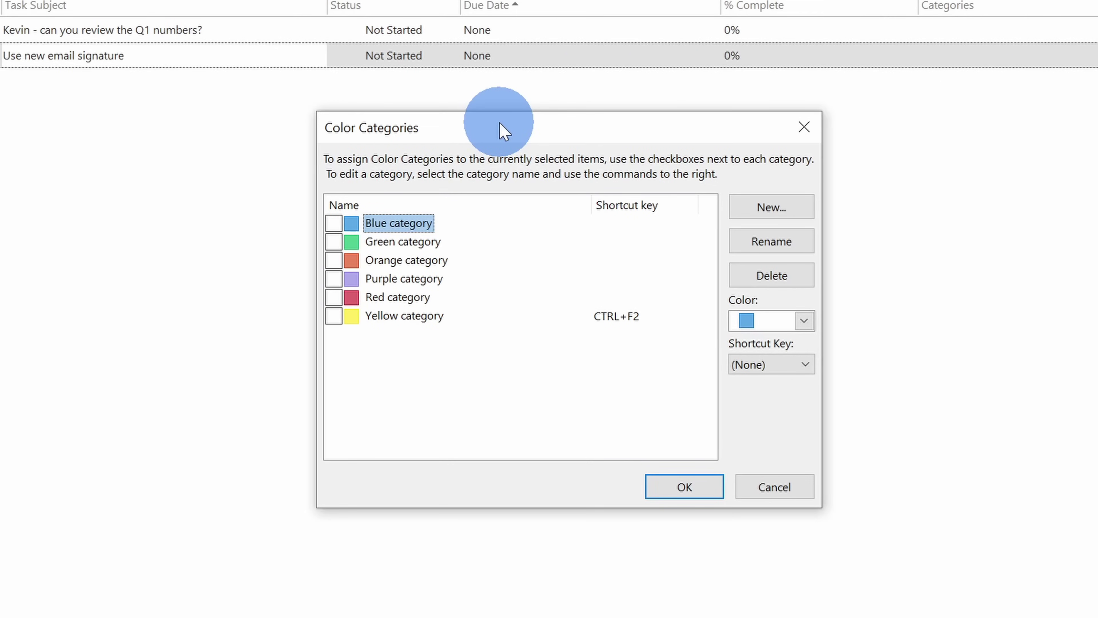
{"action": "left_click", "coordinate": [782, 214]}
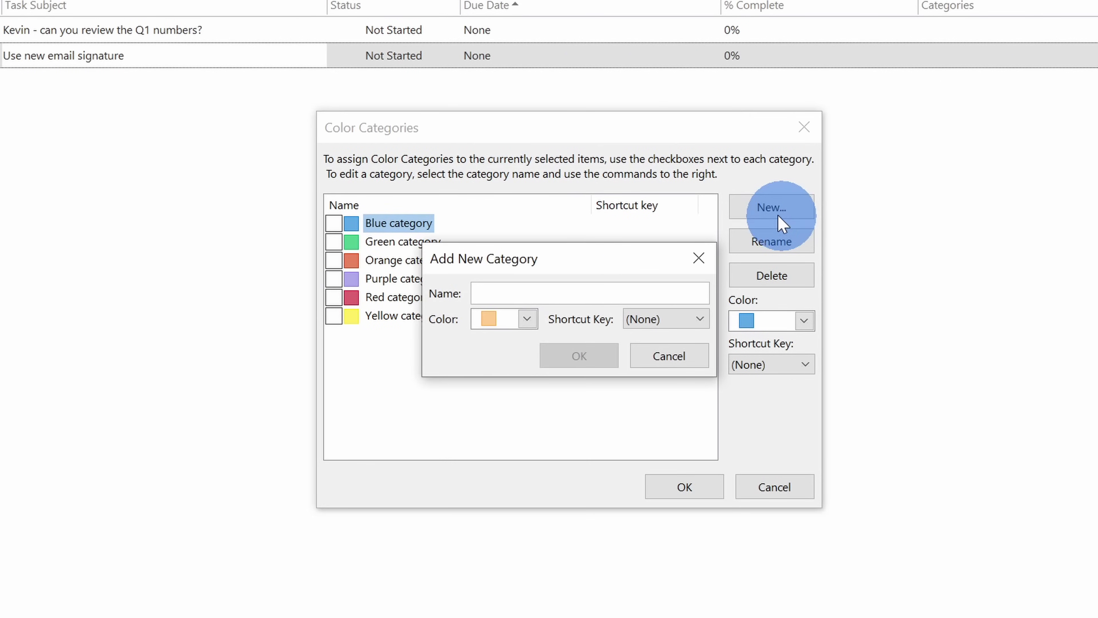
{"action": "type", "text": "Waiting for response"}
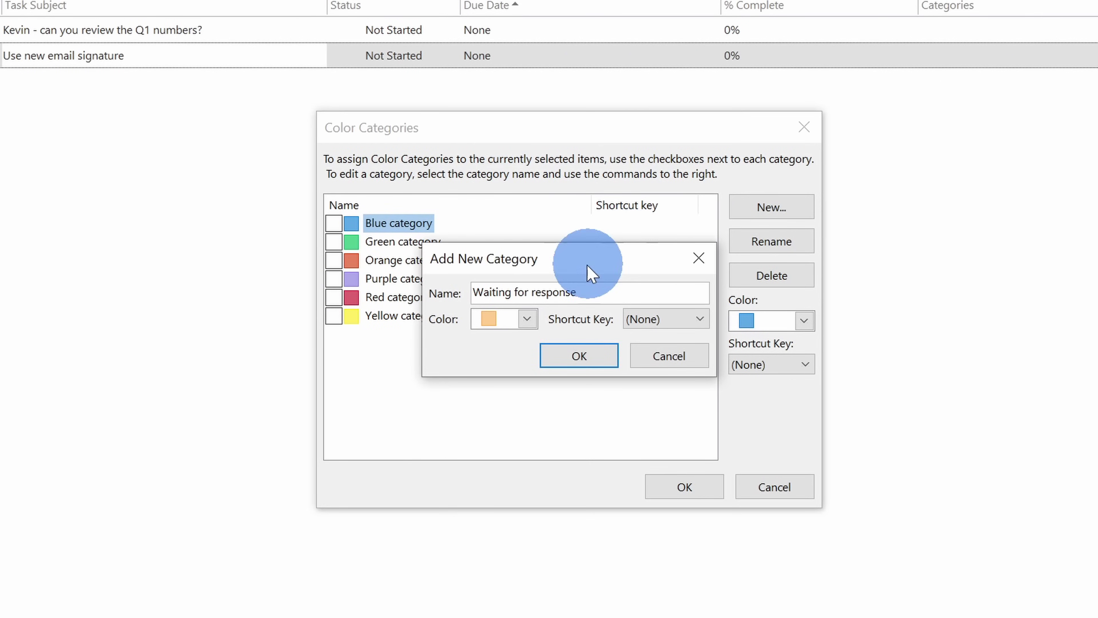
{"action": "left_click", "coordinate": [527, 319]}
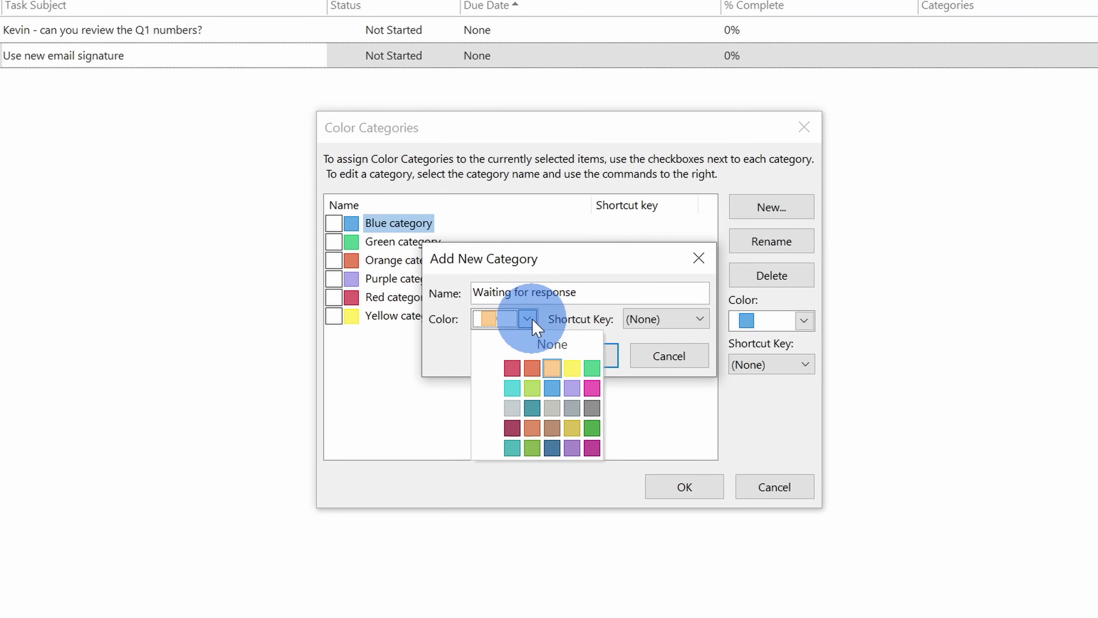
{"action": "left_click", "coordinate": [511, 369]}
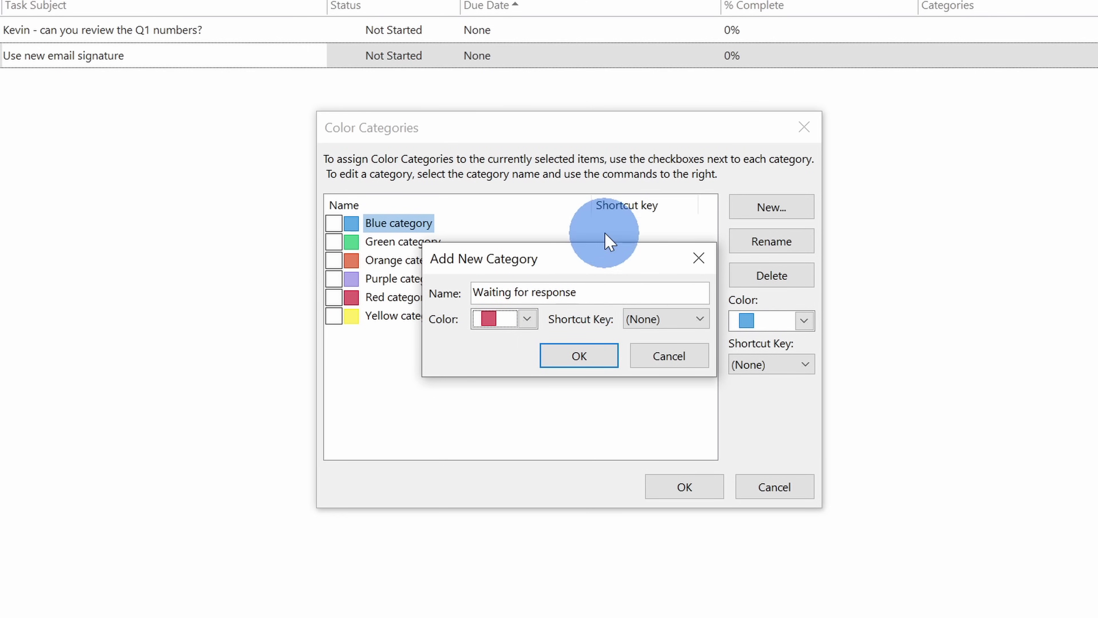
{"action": "left_click", "coordinate": [581, 356]}
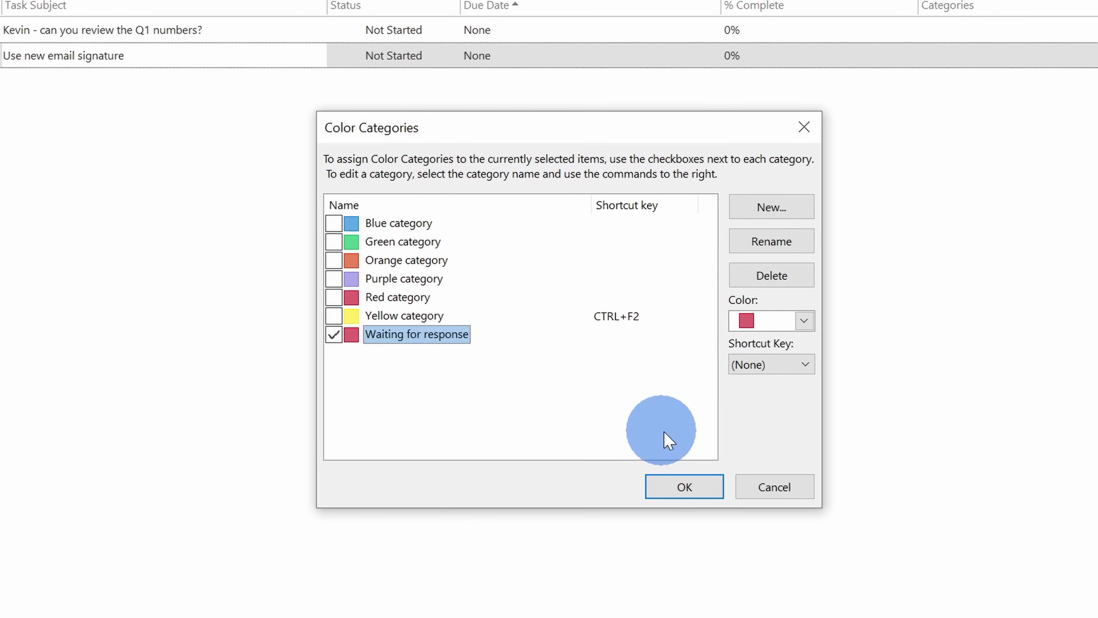
{"action": "left_click", "coordinate": [681, 487]}
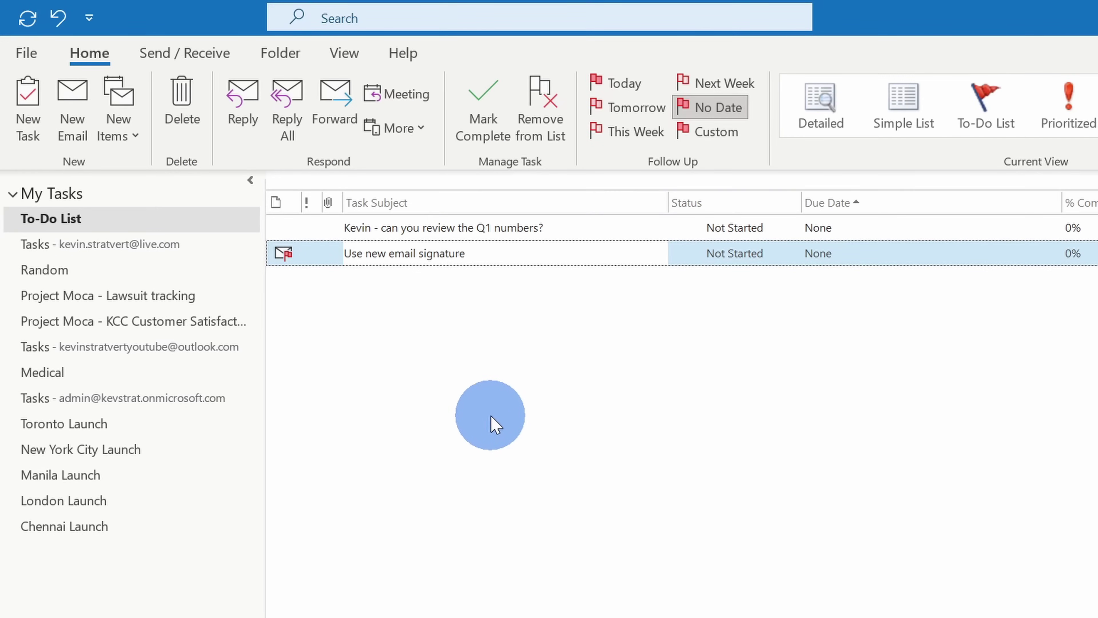
Arrange the to-do list by Categories from the View tab's Arrangement gallery
{"action": "left_click", "coordinate": [344, 53]}
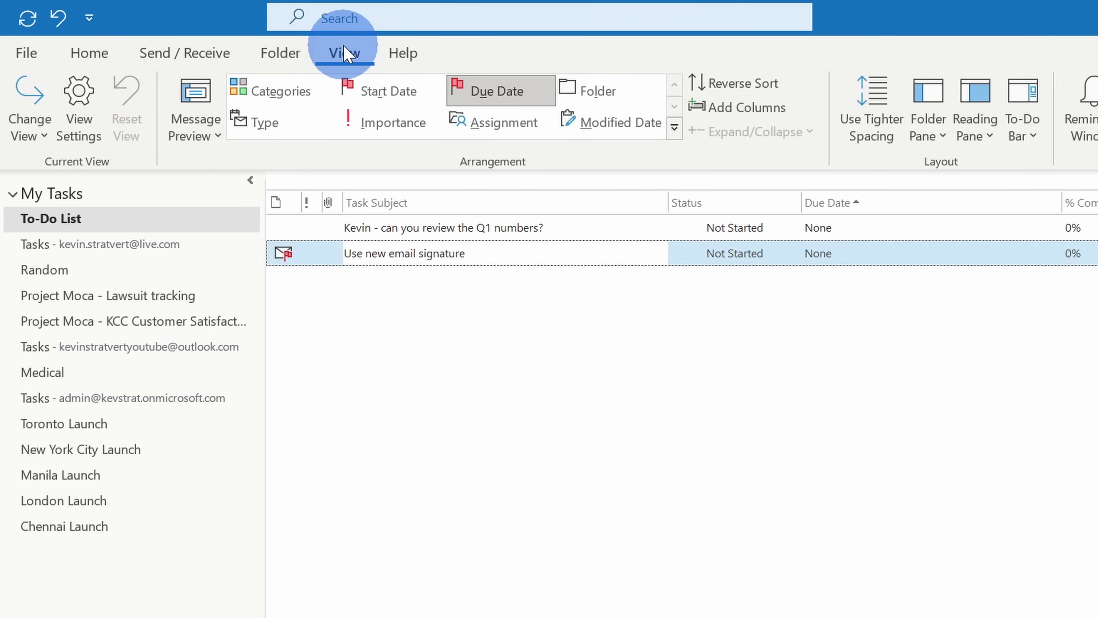
{"action": "left_click", "coordinate": [276, 93]}
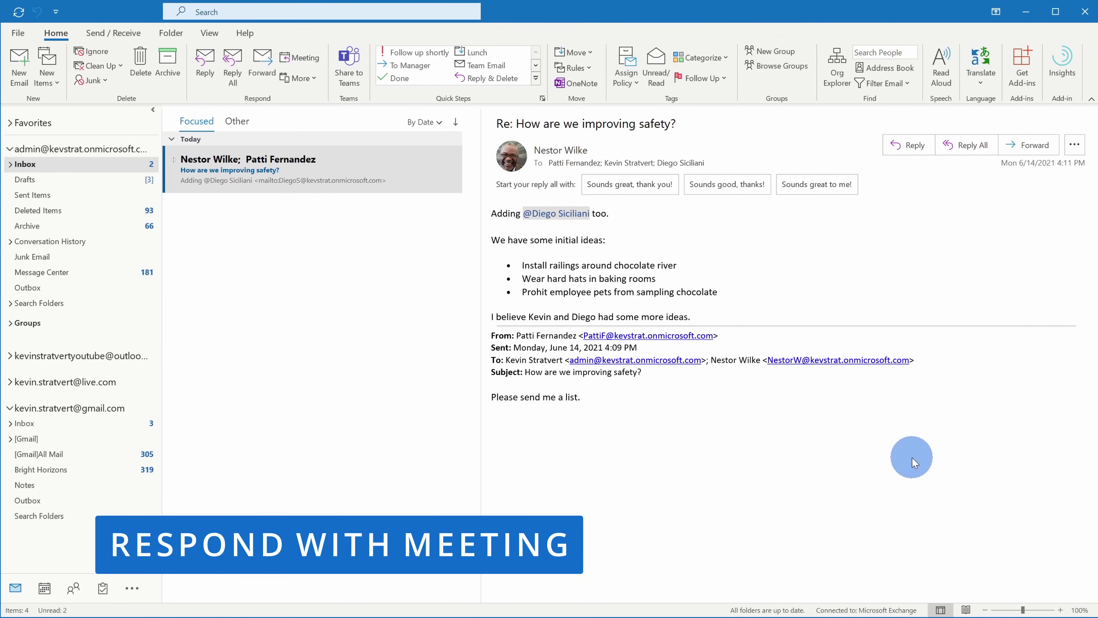
Expand the 'How are we improving safety?' conversation and reply to its message with a meeting
{"action": "left_click", "coordinate": [173, 160]}
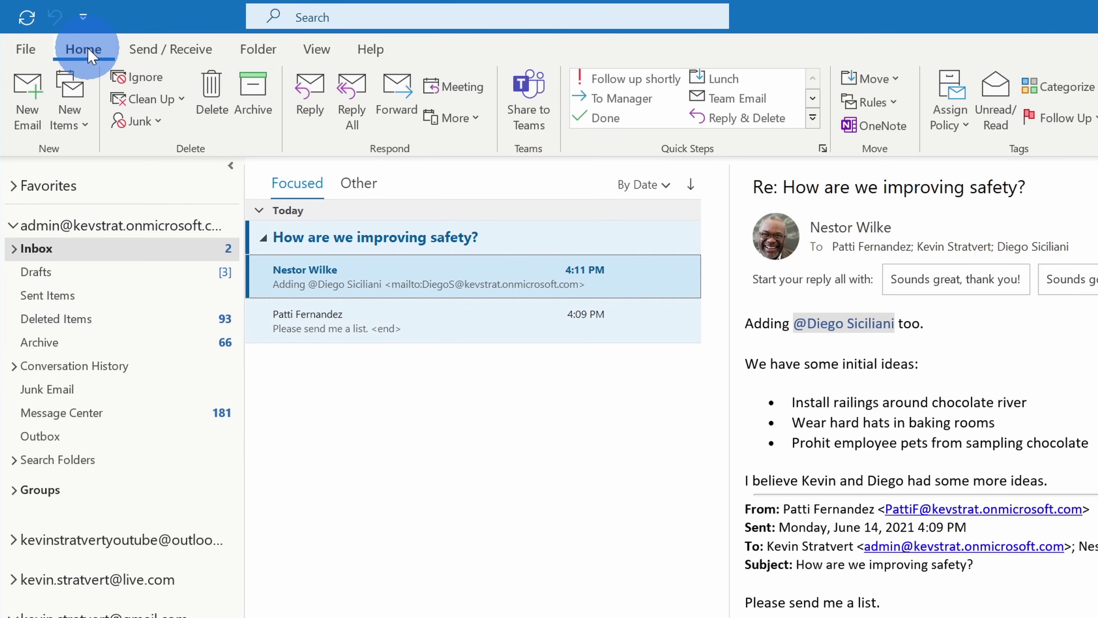
{"action": "left_click", "coordinate": [472, 90]}
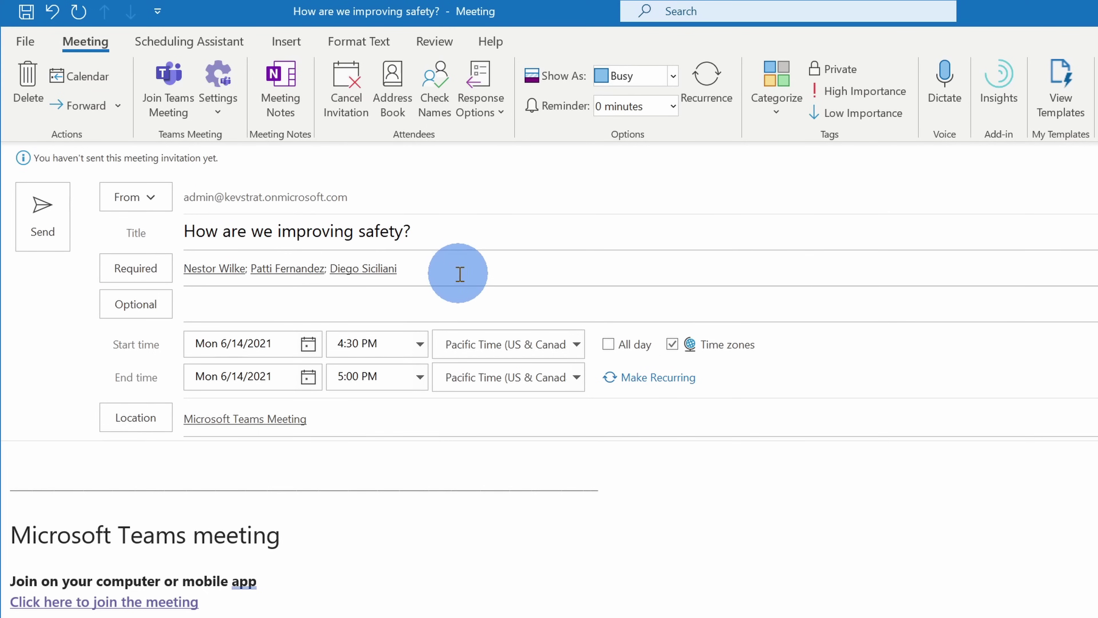
Paste the 'Let's discuss' note at the top of the invitation body and send it
{"action": "scroll", "coordinate": [444, 490], "scroll_direction": "down", "scroll_amount": 5}
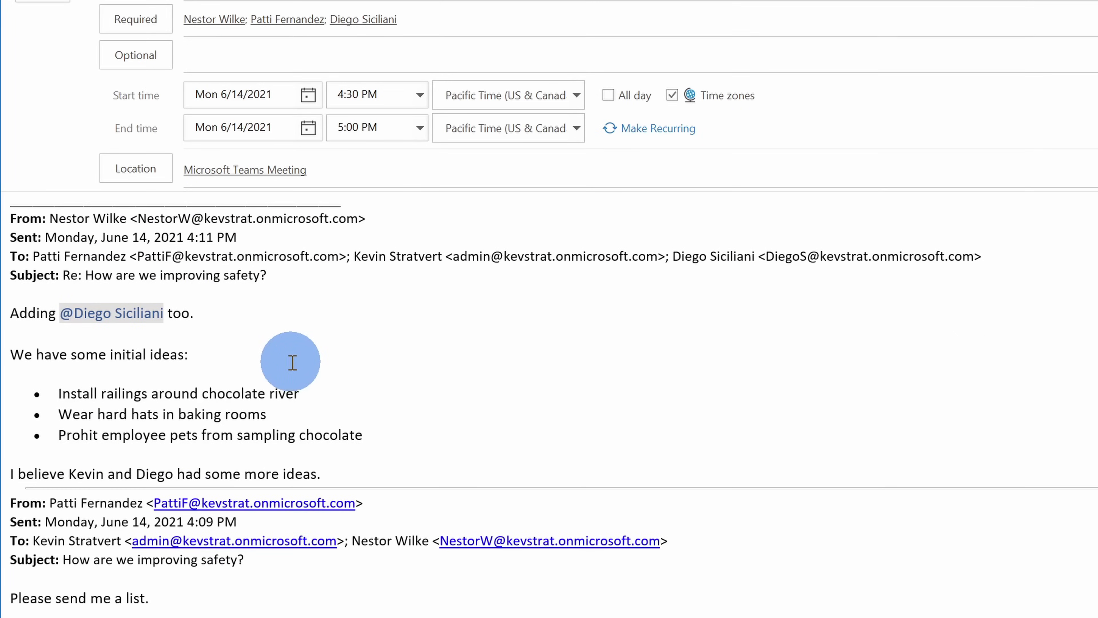
{"action": "scroll", "coordinate": [316, 532], "scroll_direction": "up", "scroll_amount": 5}
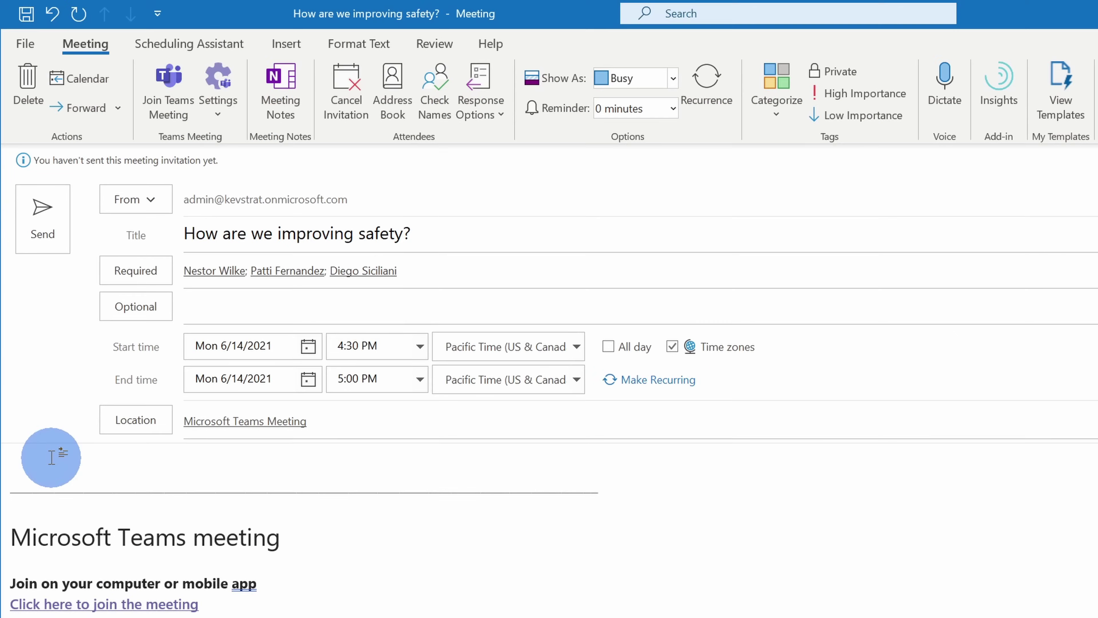
{"action": "left_click", "coordinate": [51, 458]}
{"action": "type", "text": "Let's discuss"}
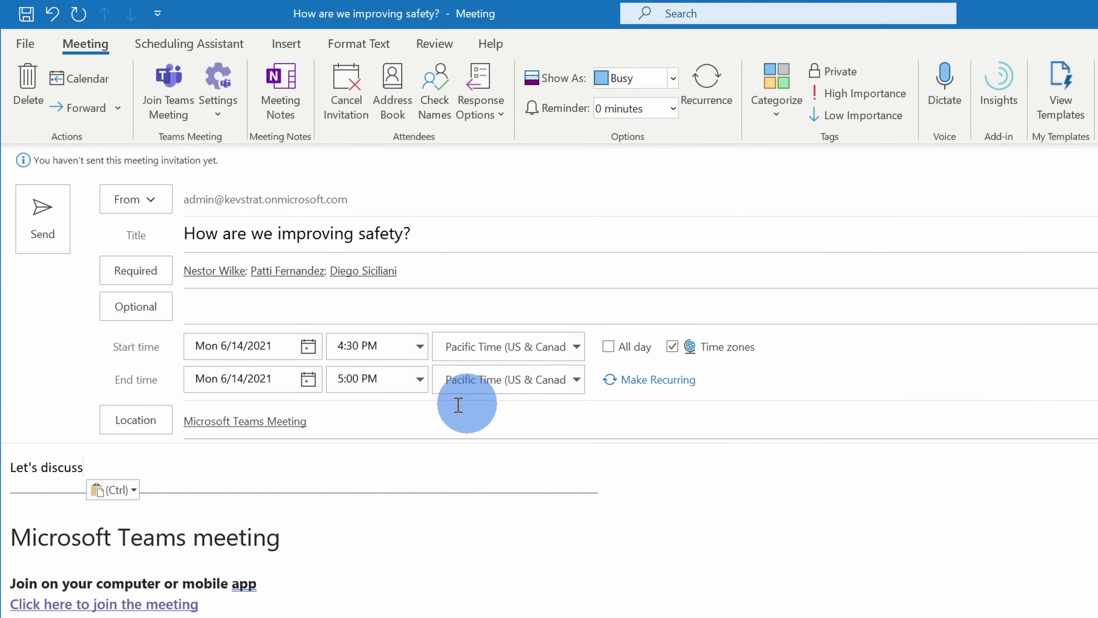
{"action": "left_click", "coordinate": [54, 221]}
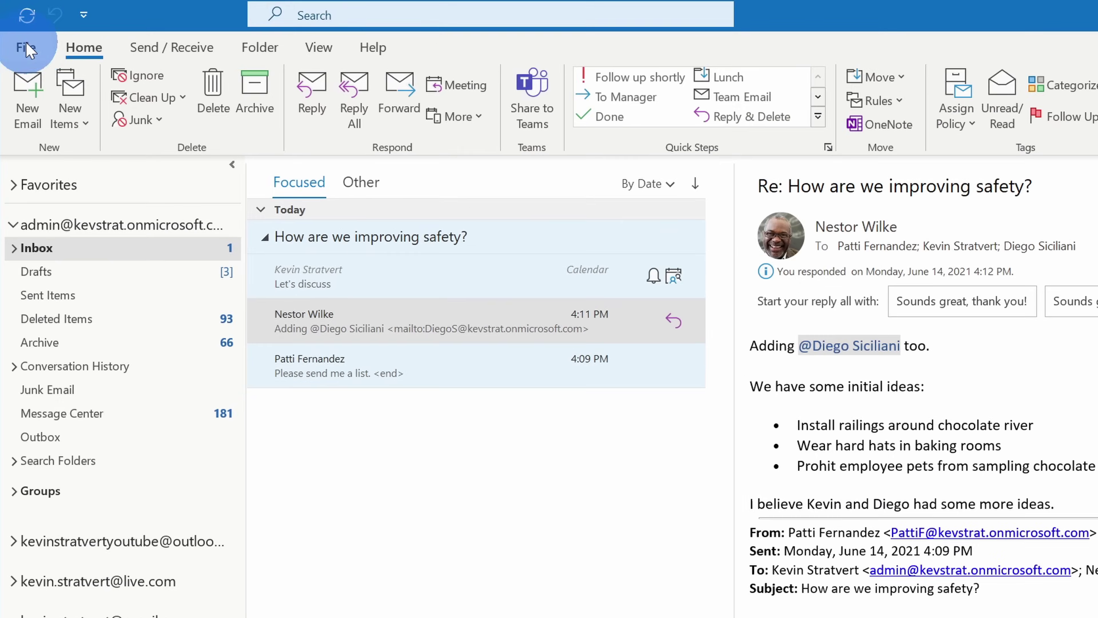
In Mail options under Message arrival, clear the pointer-change, taskbar-envelope and desktop-alert boxes and save
{"action": "left_click", "coordinate": [18, 33]}
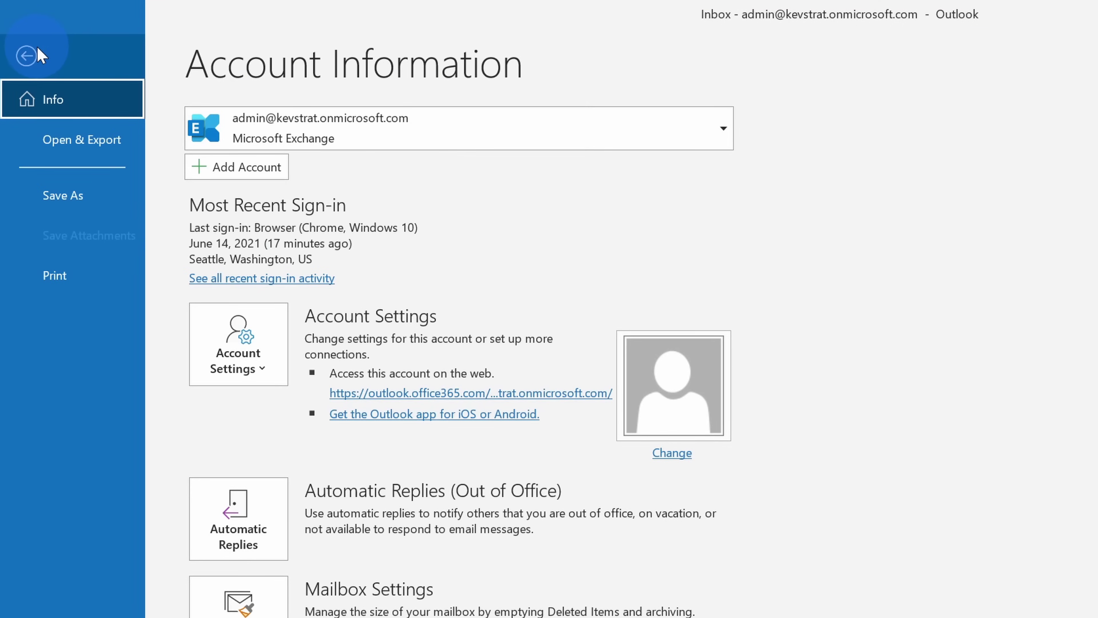
{"action": "left_click", "coordinate": [65, 546]}
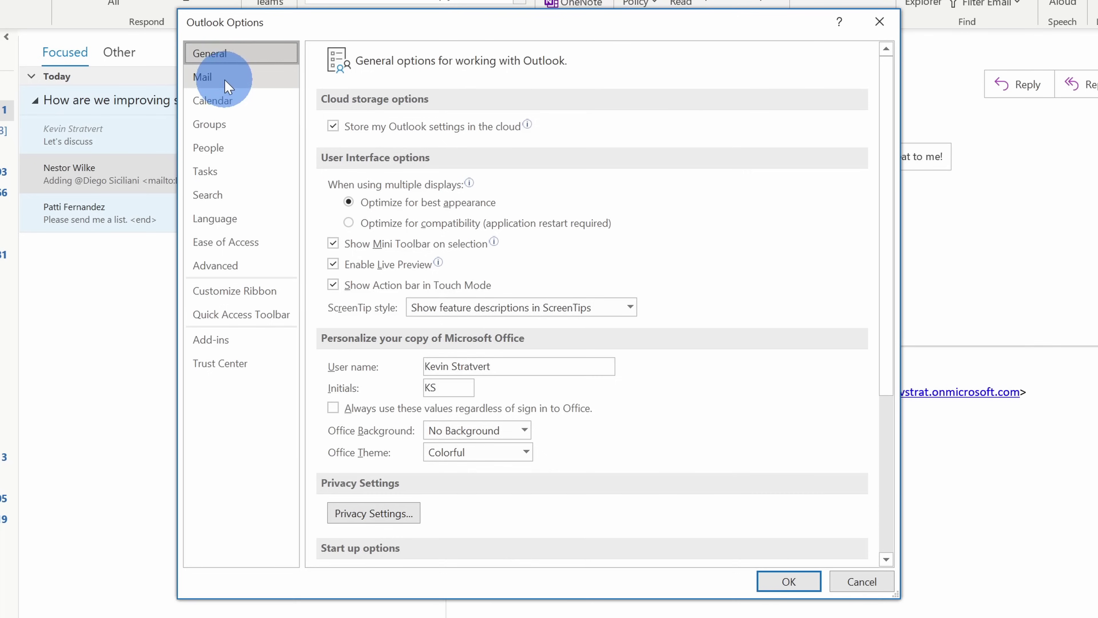
{"action": "left_click", "coordinate": [224, 81]}
{"action": "scroll", "coordinate": [436, 191], "scroll_direction": "down", "scroll_amount": 5}
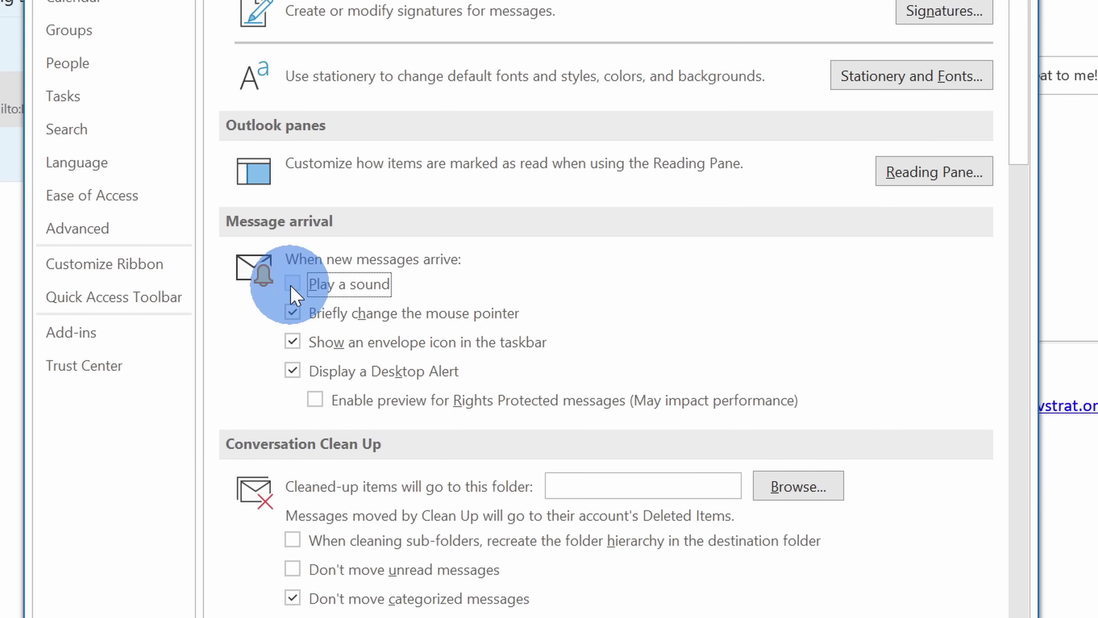
{"action": "left_click", "coordinate": [292, 313]}
{"action": "left_click", "coordinate": [295, 343]}
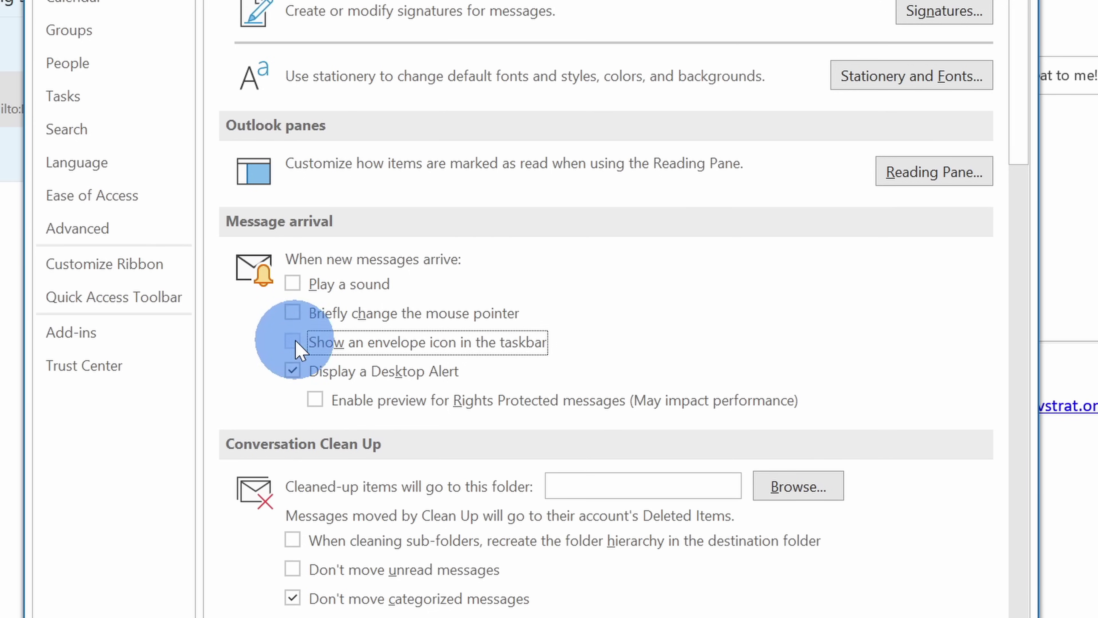
{"action": "left_click", "coordinate": [294, 371]}
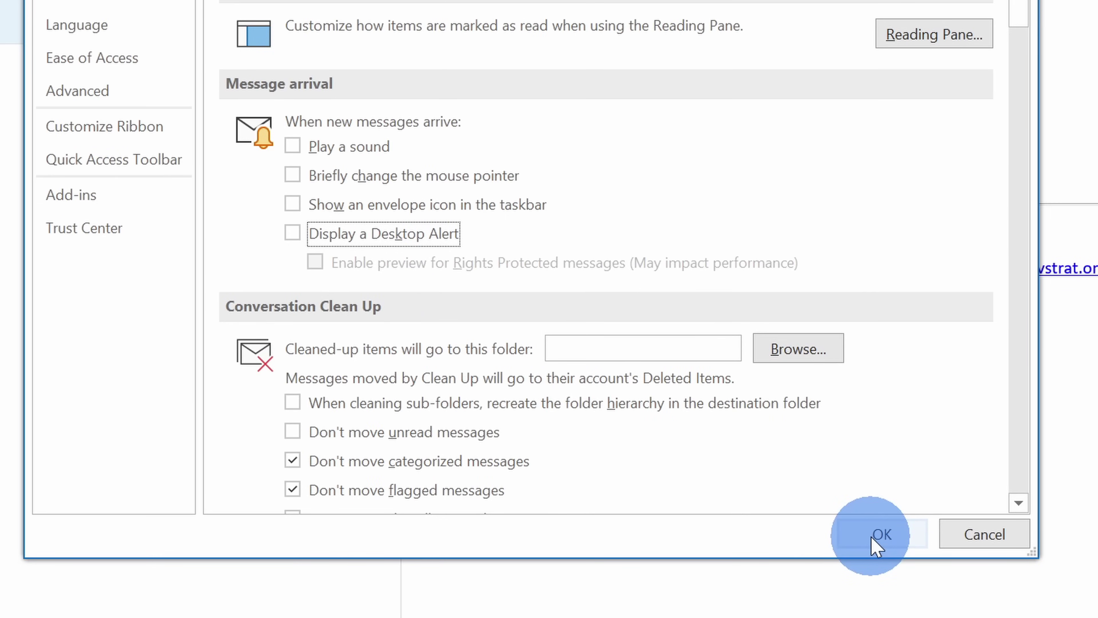
{"action": "left_click", "coordinate": [872, 538]}
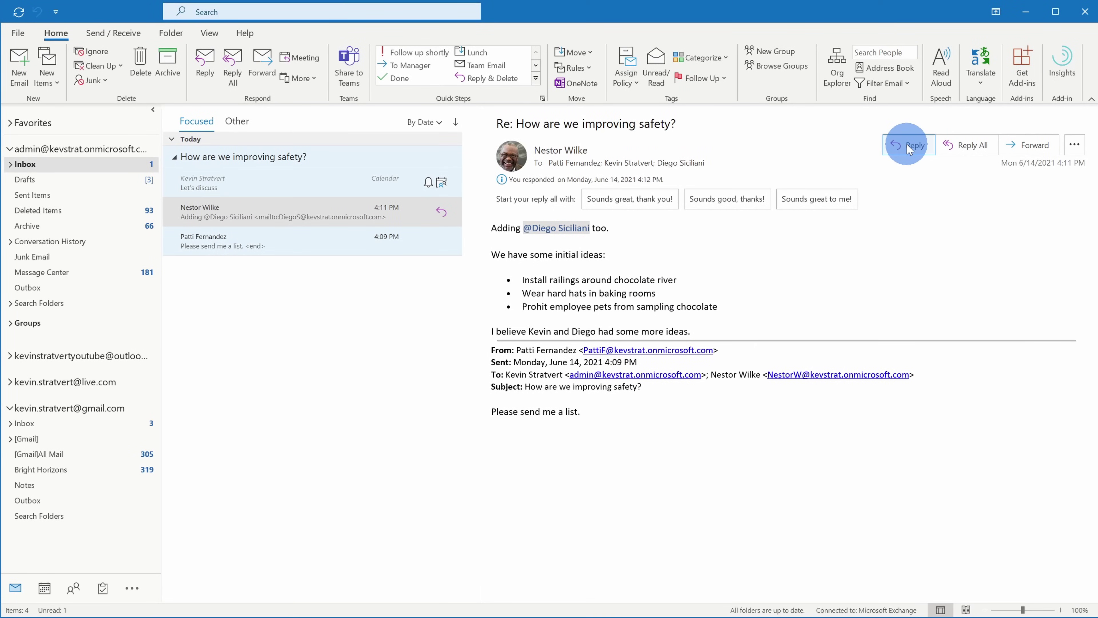
Start a reply-all draft to the 'How are we improving safety?' message in the reading pane
{"action": "left_click", "coordinate": [964, 146]}
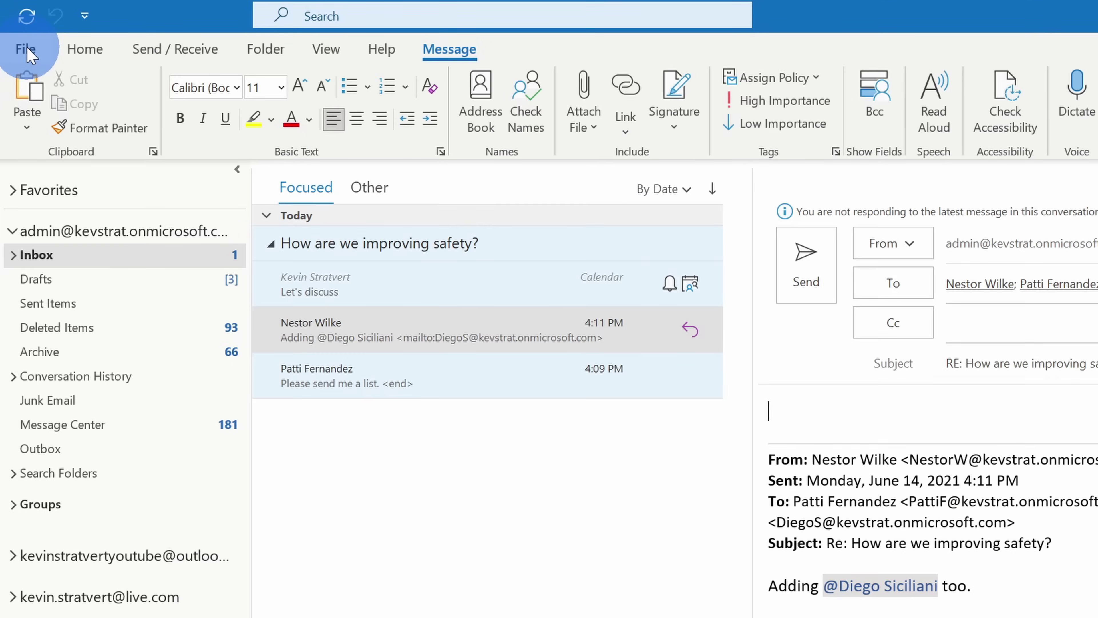
Enable 'Open replies and forwards in a new window' in Mail options, then reply-all in a pop-out window
{"action": "left_click", "coordinate": [26, 50]}
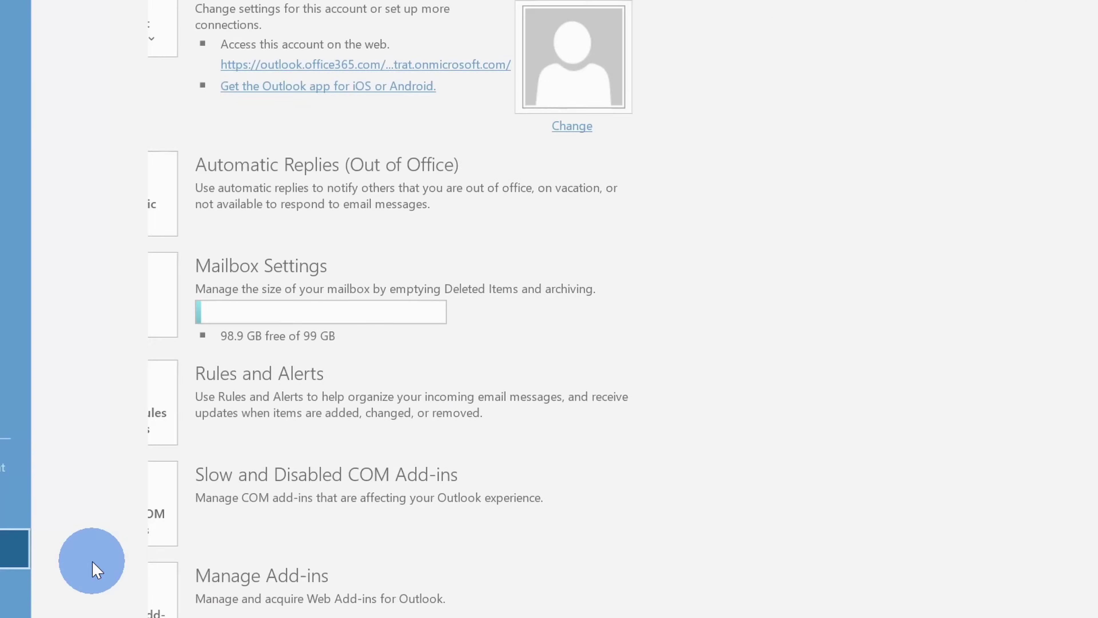
{"action": "left_click", "coordinate": [91, 560]}
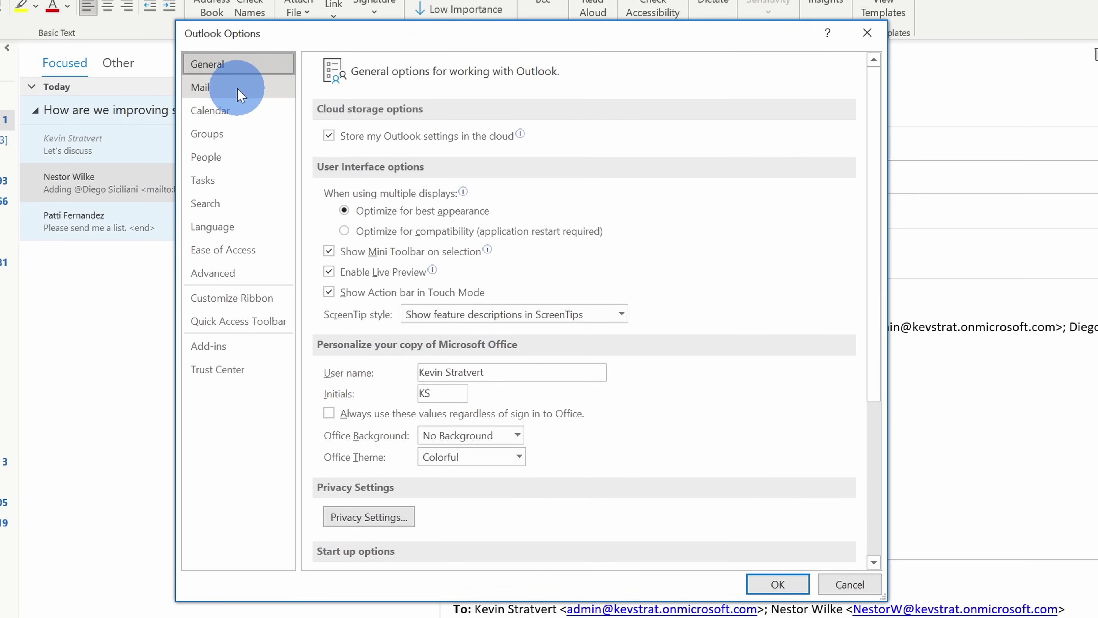
{"action": "left_click", "coordinate": [239, 89]}
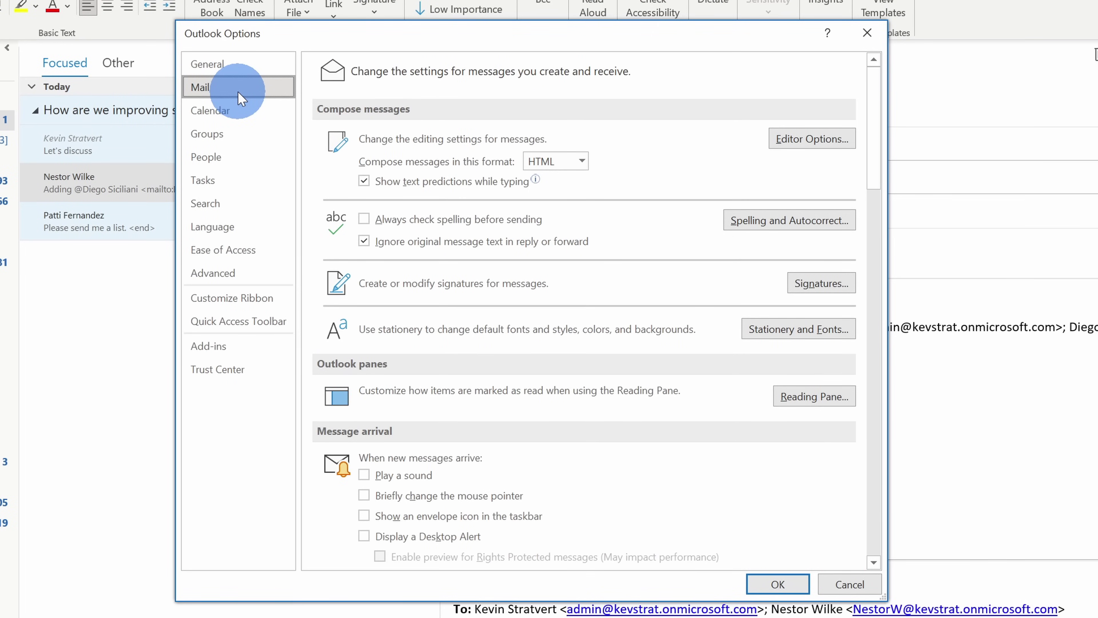
{"action": "scroll", "coordinate": [428, 154], "scroll_direction": "down", "scroll_amount": 6}
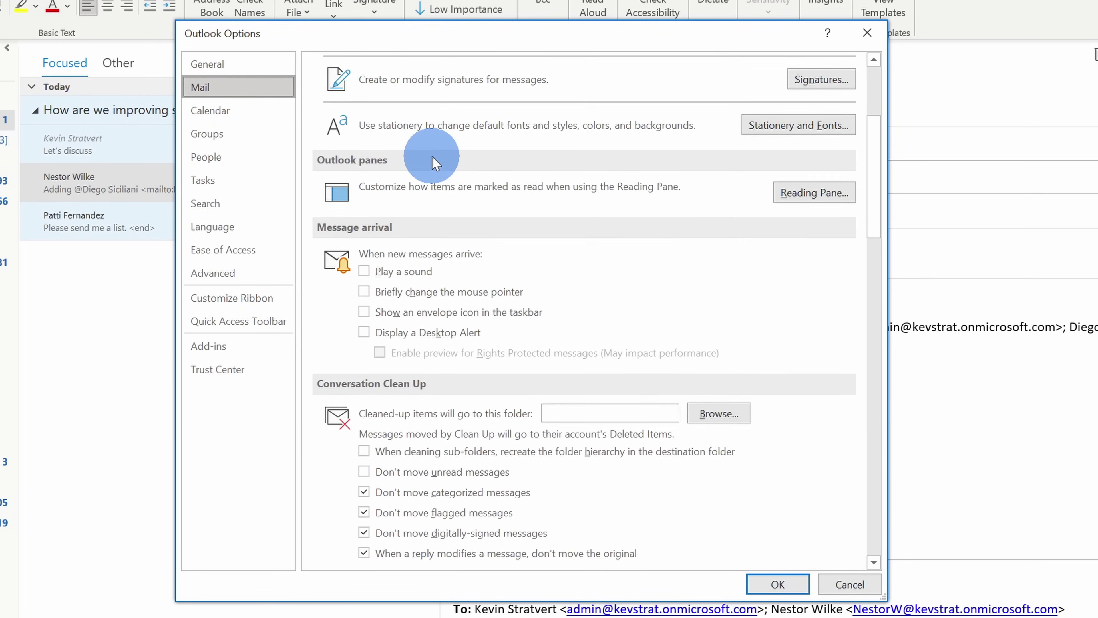
{"action": "scroll", "coordinate": [432, 156], "scroll_direction": "down", "scroll_amount": 5}
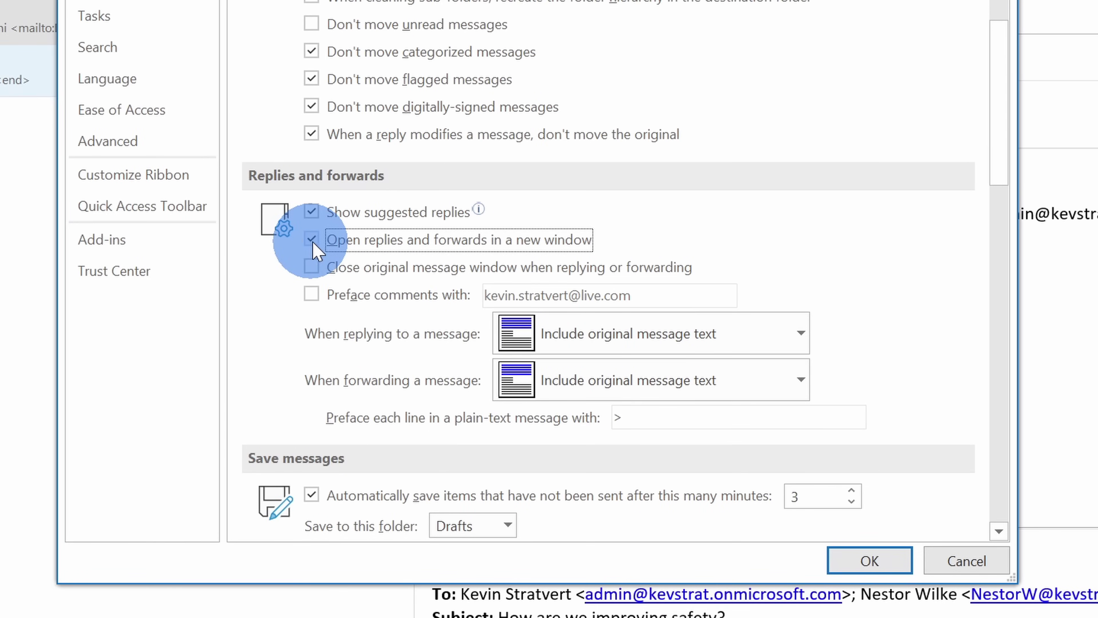
{"action": "left_click", "coordinate": [859, 561]}
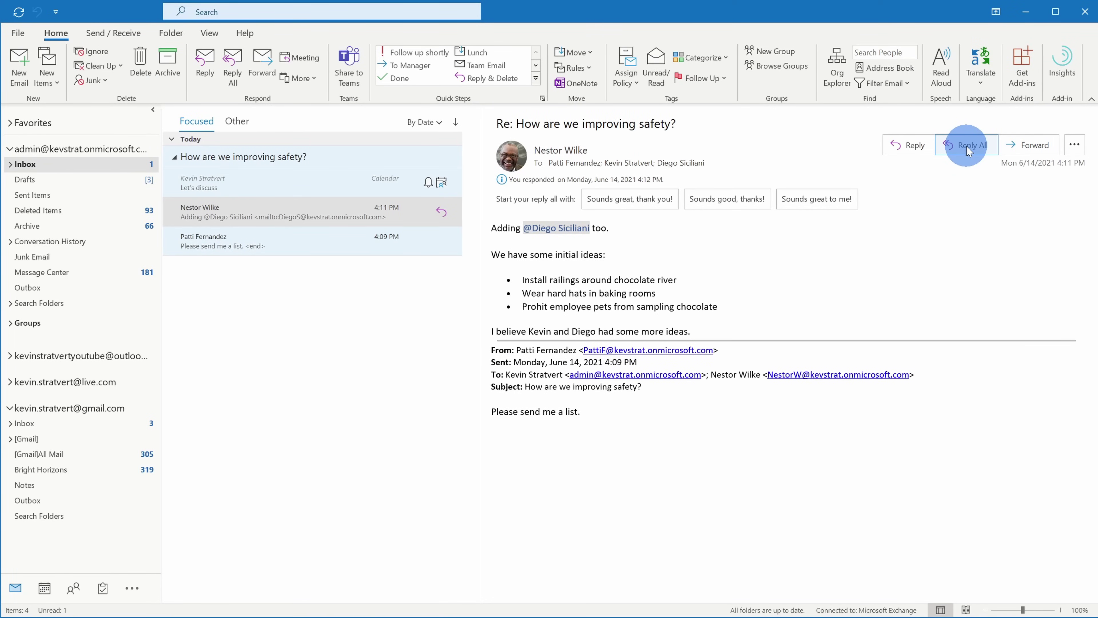
{"action": "left_click", "coordinate": [968, 149]}
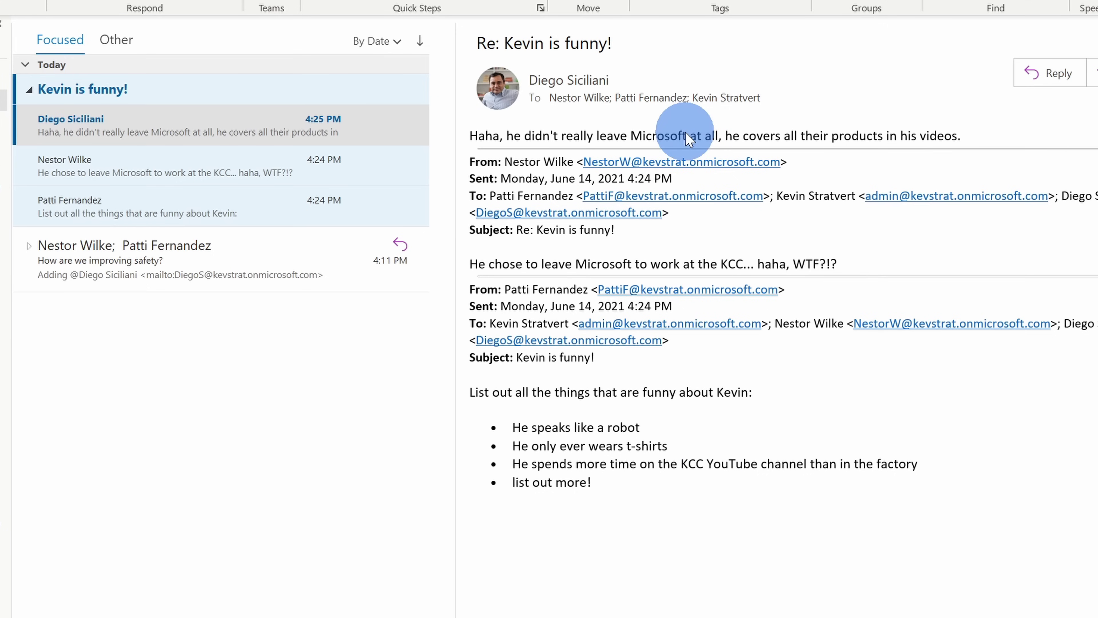
Ignore the 'Kevin is funny!' conversation, sending it to Deleted Items
{"action": "left_click", "coordinate": [200, 126]}
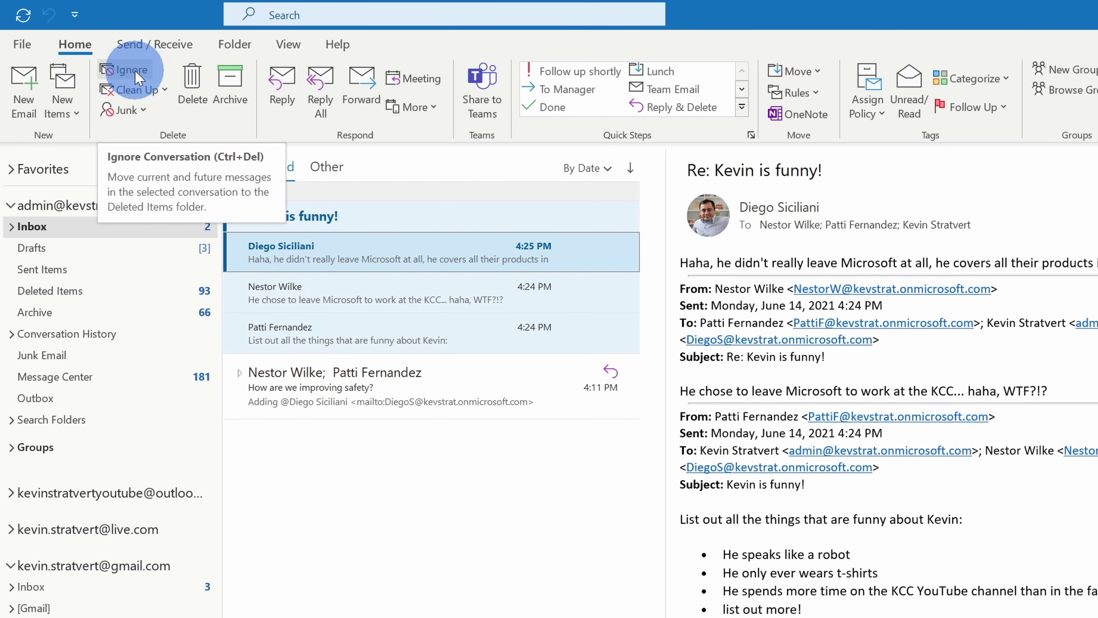
{"action": "left_click", "coordinate": [137, 78]}
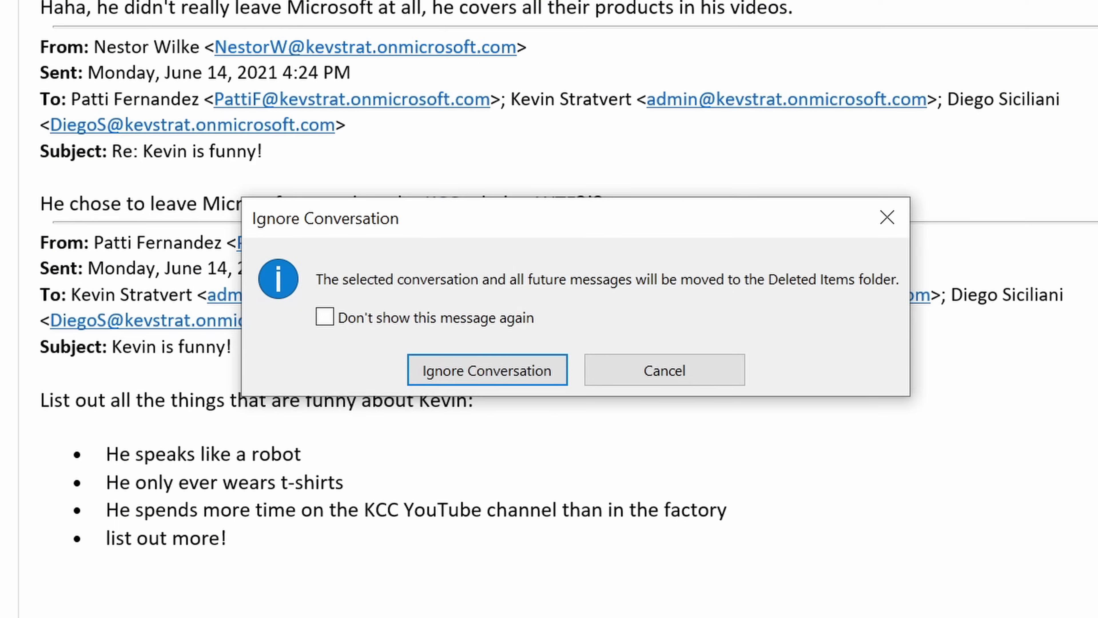
{"action": "left_click", "coordinate": [469, 375]}
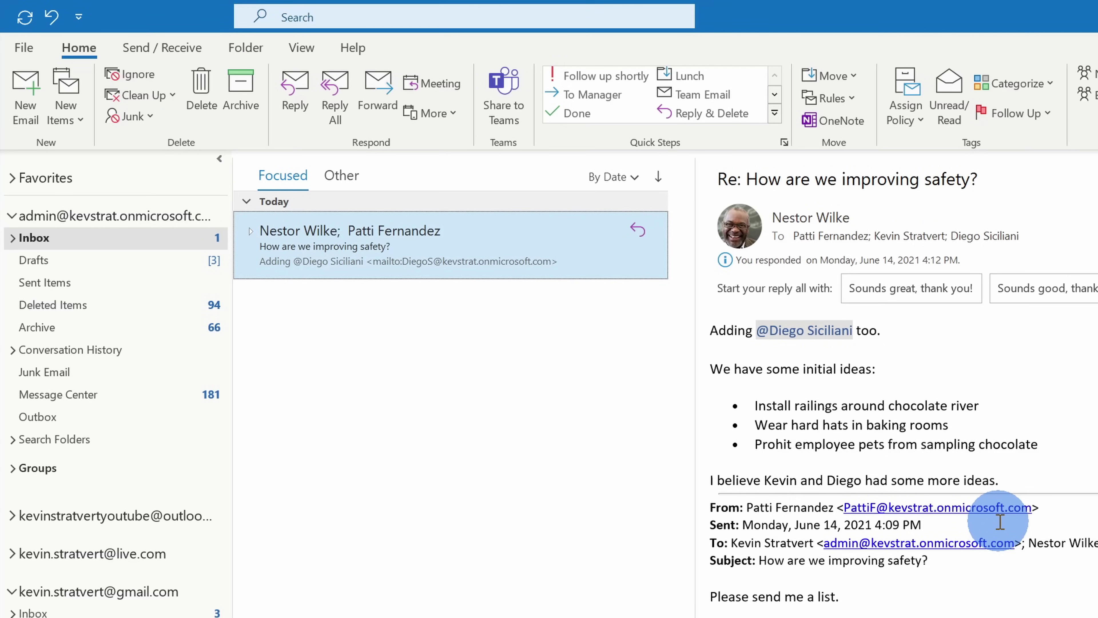